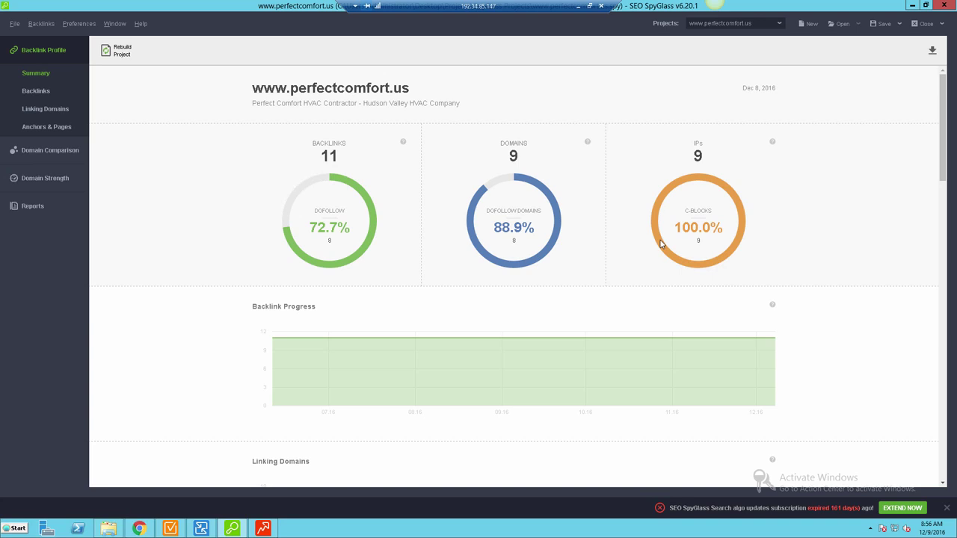
Switch to Chrome and read the SEO SpyGlass product page from its introduction through the "All links to any site" section.
{"action": "left_click", "coordinate": [140, 528]}
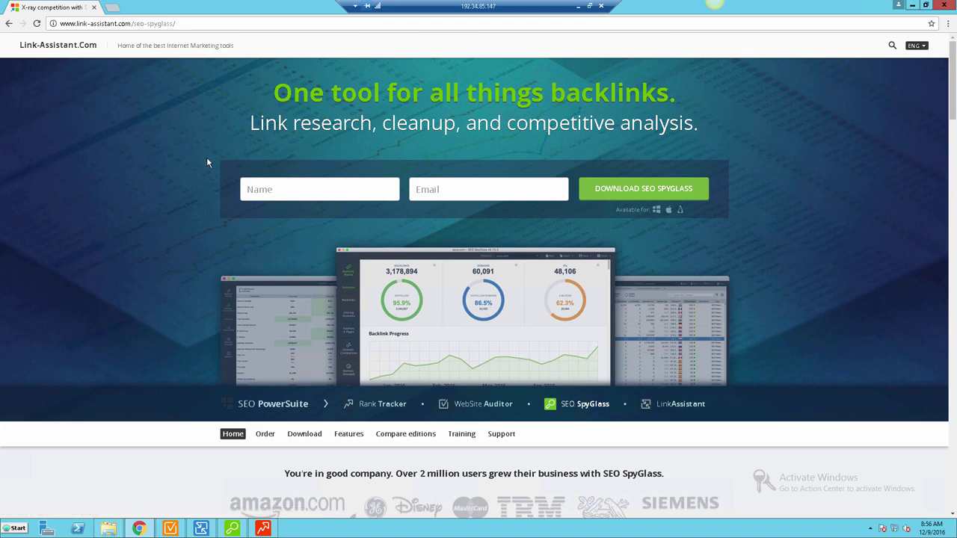
{"action": "scroll", "coordinate": [207, 163], "scroll_direction": "down", "scroll_amount": 2}
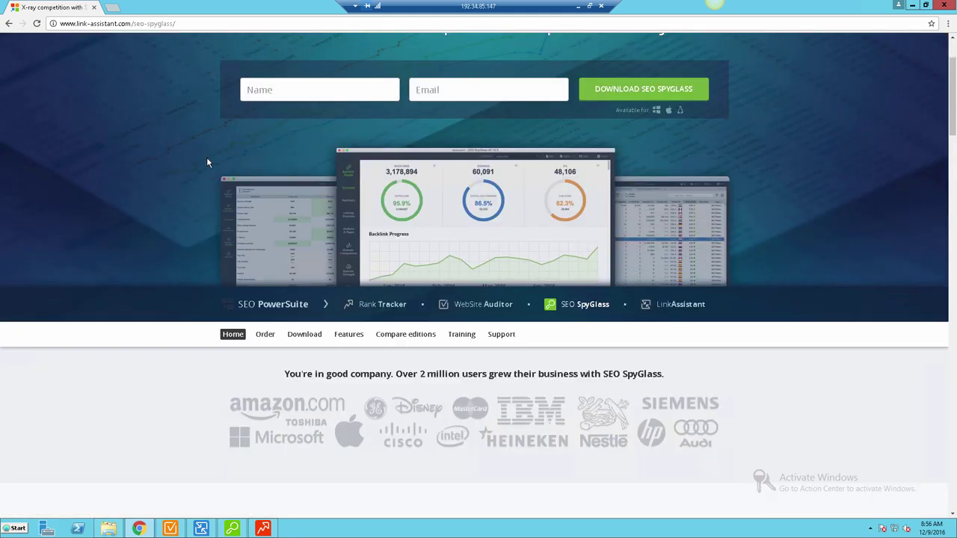
{"action": "scroll", "coordinate": [194, 207], "scroll_direction": "down", "scroll_amount": 3}
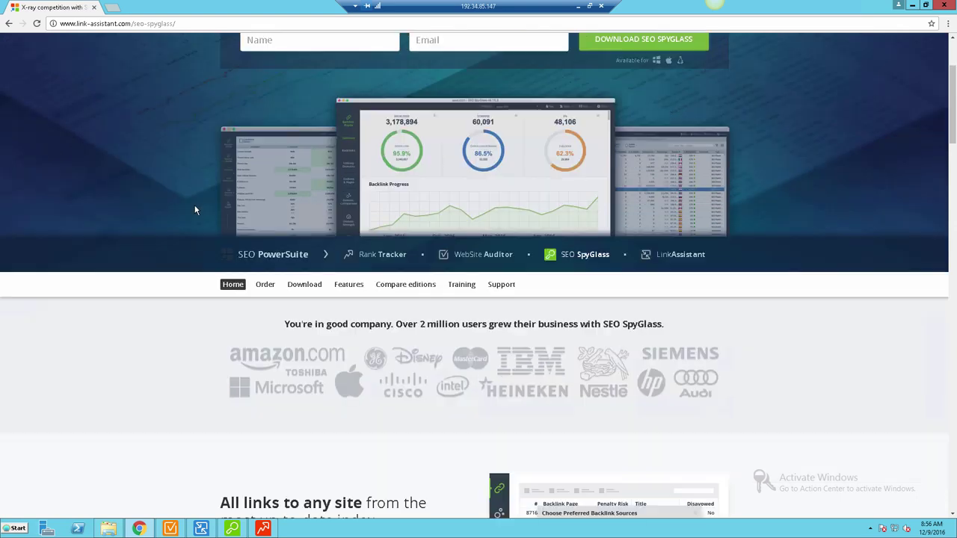
{"action": "scroll", "coordinate": [195, 210], "scroll_direction": "down", "scroll_amount": 4}
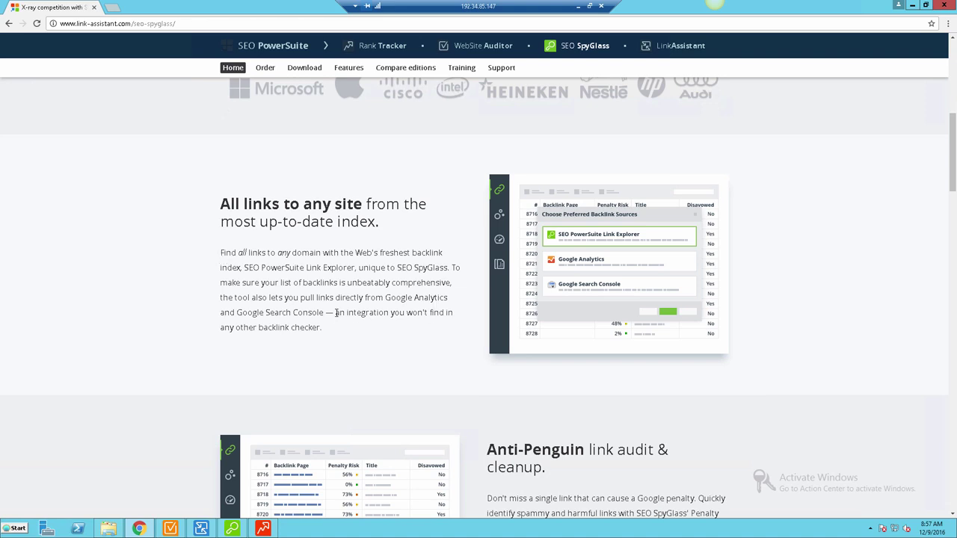
{"action": "left_click_drag", "start_coordinate": [336, 313], "coordinate": [358, 319]}
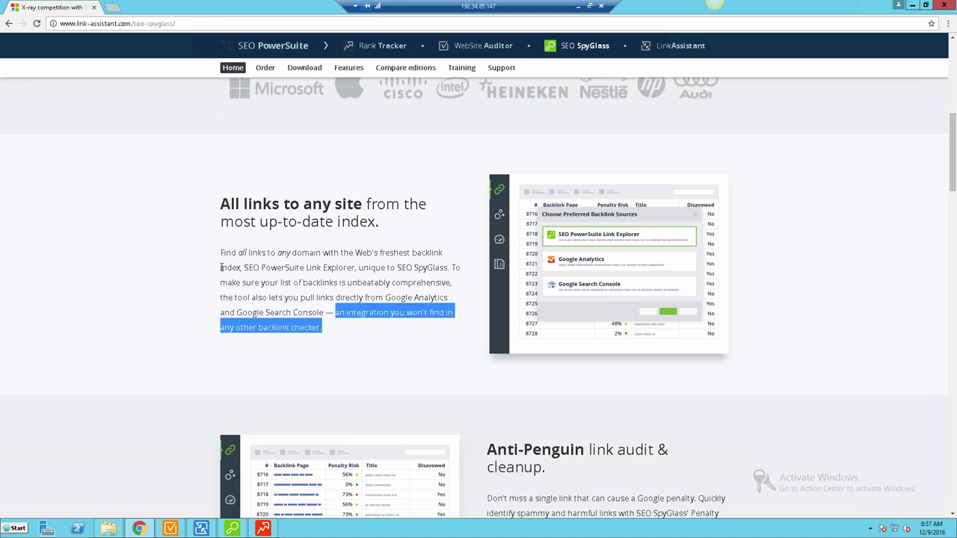
{"action": "left_click", "coordinate": [193, 254]}
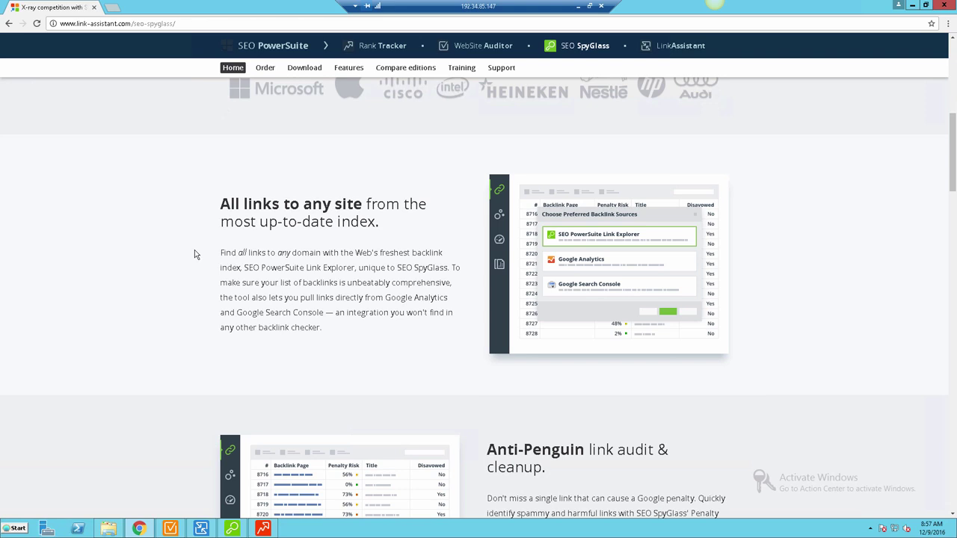
Read the remaining SEO SpyGlass feature sections, from Anti-Penguin link audit through custom backlink reports, down to the free download offer.
{"action": "scroll", "coordinate": [181, 251], "scroll_direction": "down", "scroll_amount": 3}
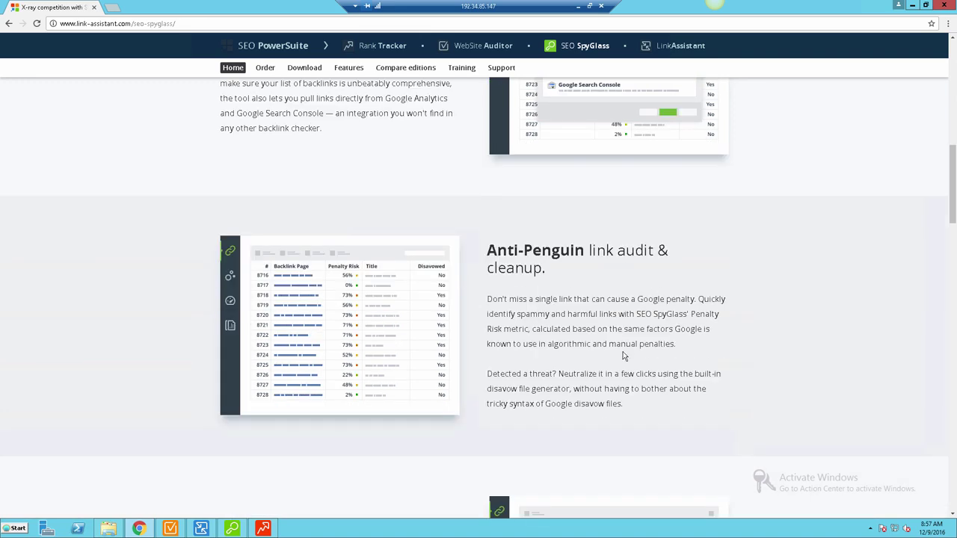
{"action": "scroll", "coordinate": [623, 357], "scroll_direction": "down", "scroll_amount": 1}
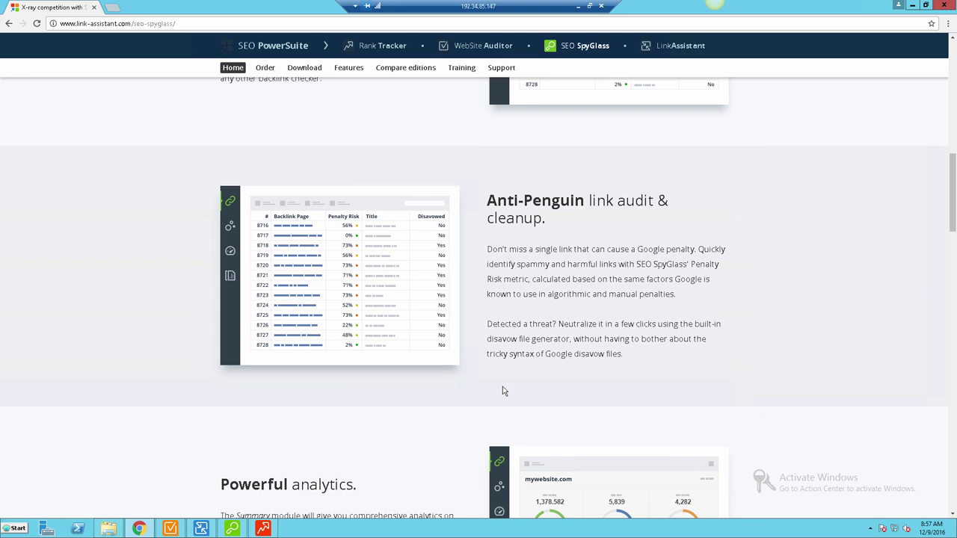
{"action": "scroll", "coordinate": [503, 389], "scroll_direction": "down", "scroll_amount": 3}
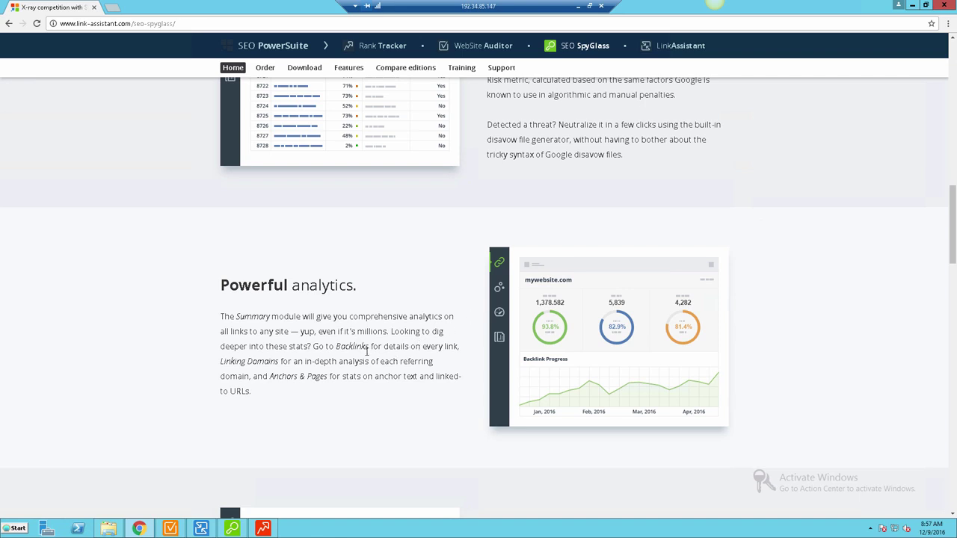
{"action": "scroll", "coordinate": [366, 351], "scroll_direction": "down", "scroll_amount": 3}
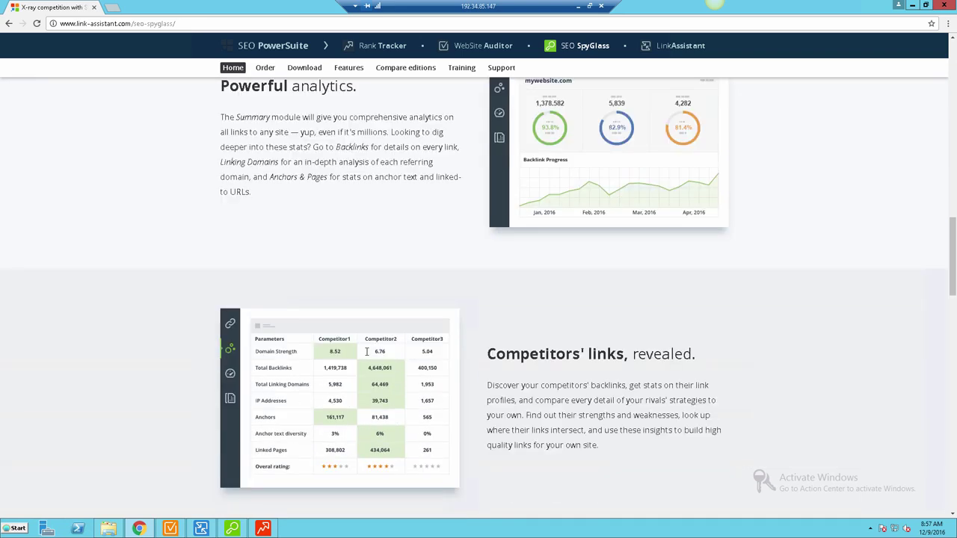
{"action": "scroll", "coordinate": [366, 351], "scroll_direction": "down", "scroll_amount": 1}
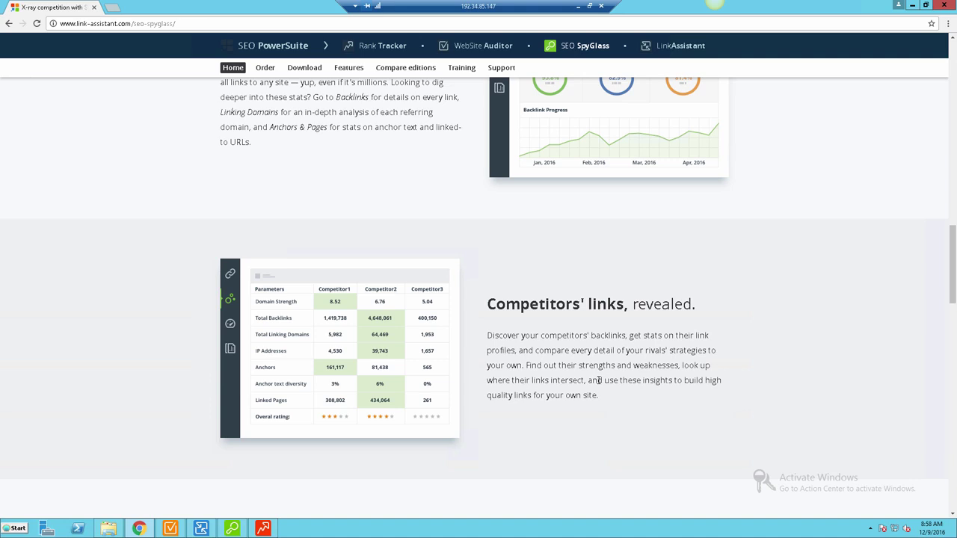
{"action": "scroll", "coordinate": [407, 367], "scroll_direction": "down", "scroll_amount": 5}
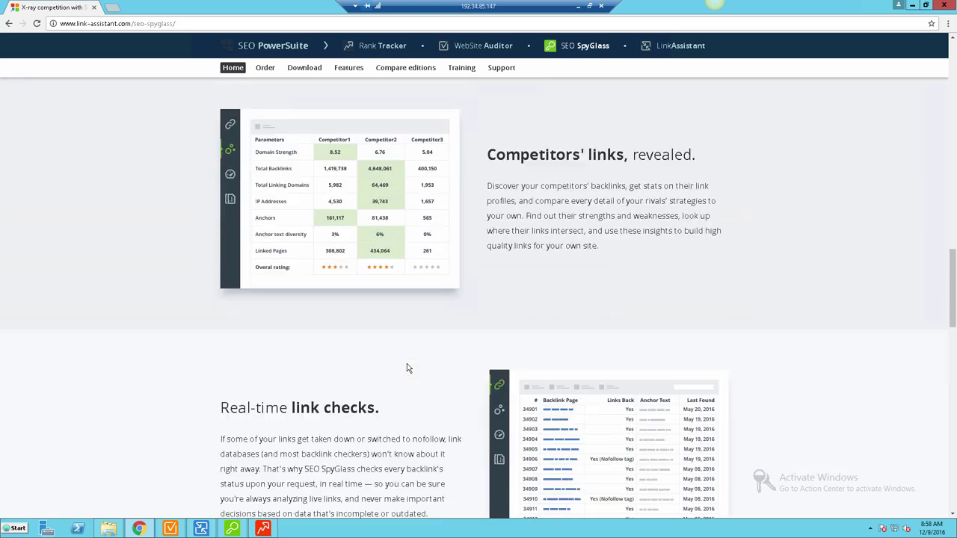
{"action": "scroll", "coordinate": [407, 366], "scroll_direction": "down", "scroll_amount": 1}
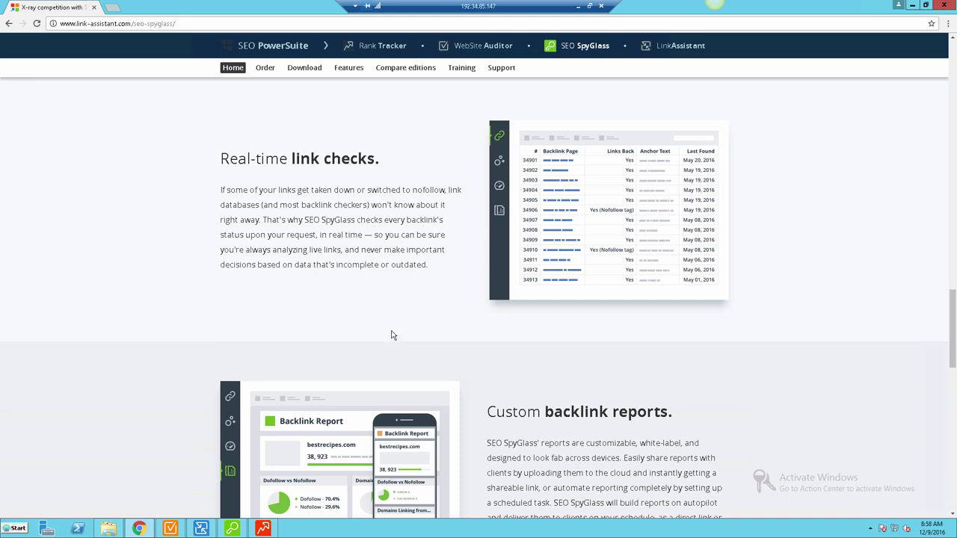
{"action": "scroll", "coordinate": [409, 373], "scroll_direction": "down", "scroll_amount": 4}
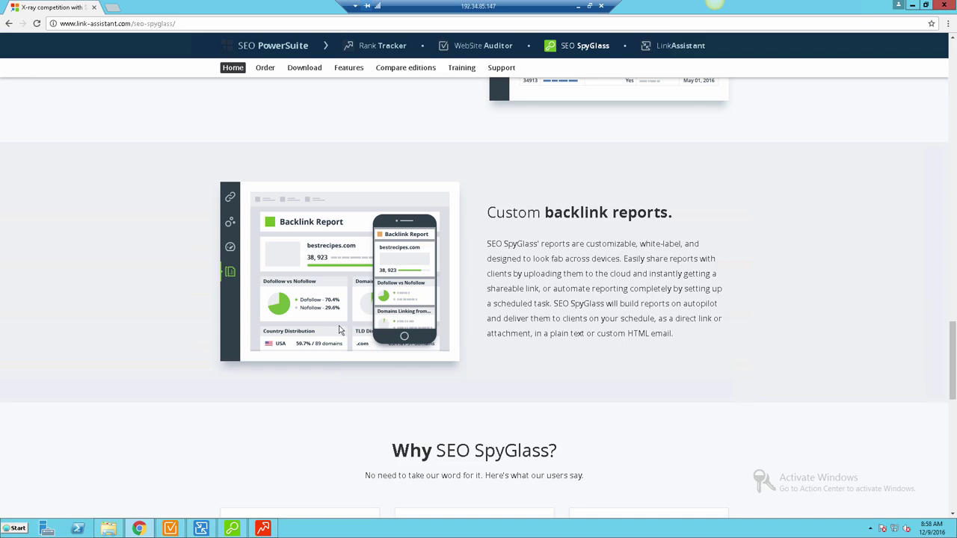
{"action": "scroll", "coordinate": [339, 329], "scroll_direction": "down", "scroll_amount": 8}
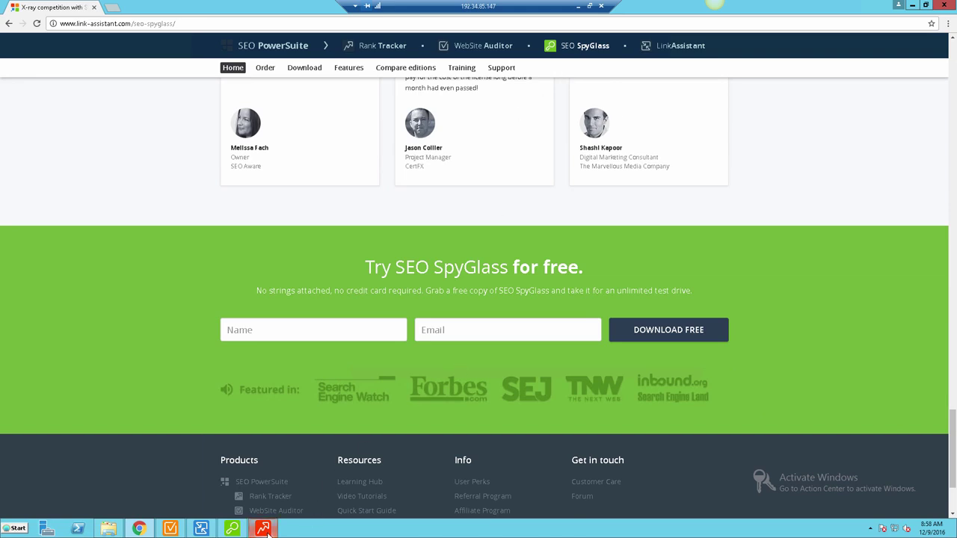
{"action": "mouse_move", "coordinate": [267, 532]}
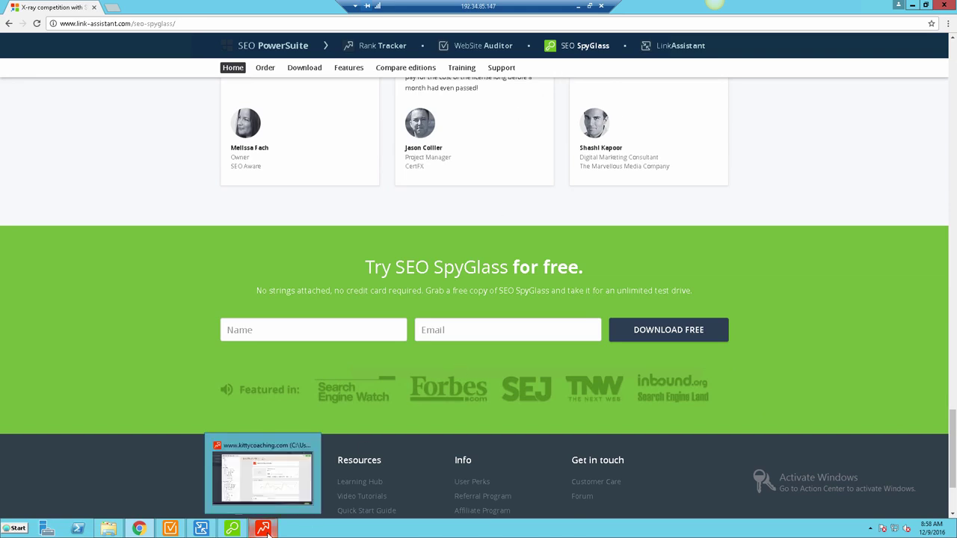
{"action": "left_click", "coordinate": [230, 532]}
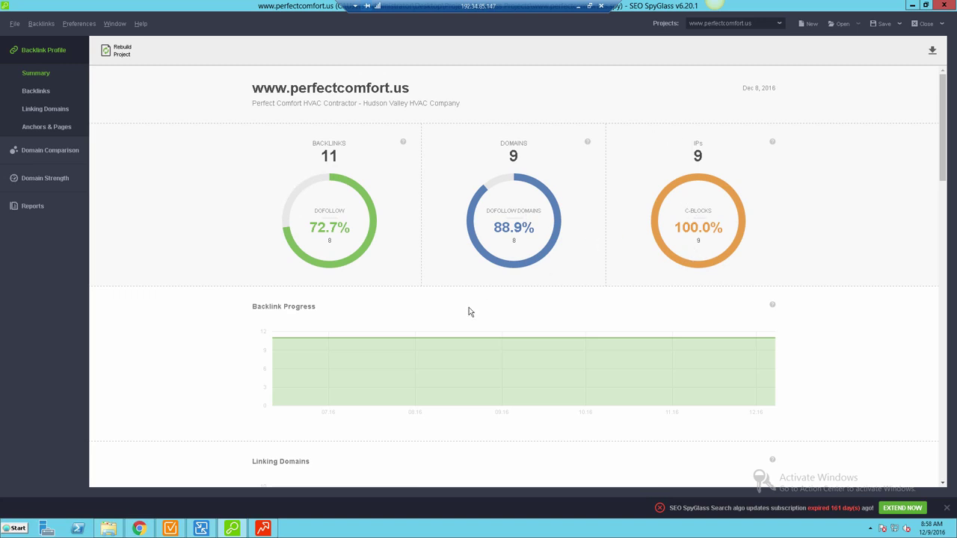
{"action": "scroll", "coordinate": [247, 348], "scroll_direction": "down", "scroll_amount": 2}
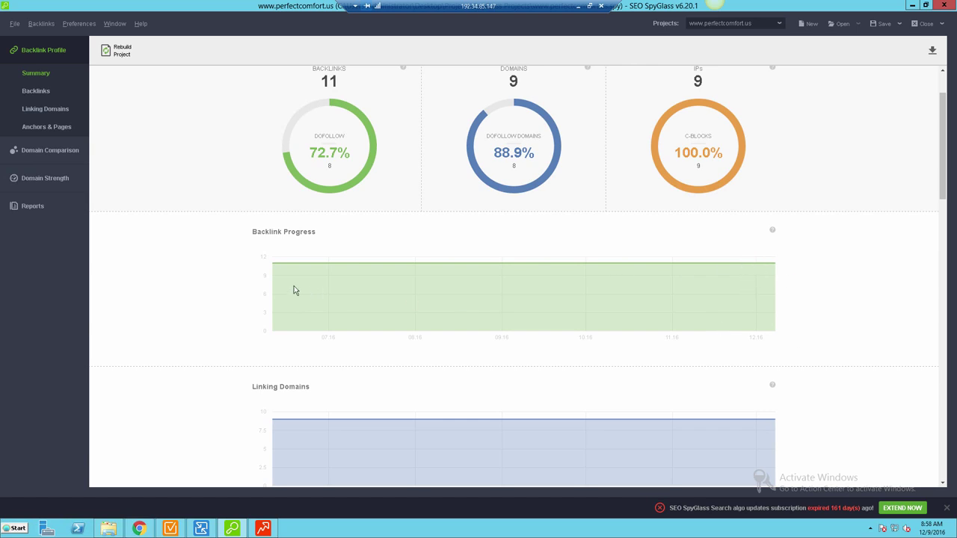
{"action": "scroll", "coordinate": [427, 385], "scroll_direction": "down", "scroll_amount": 3}
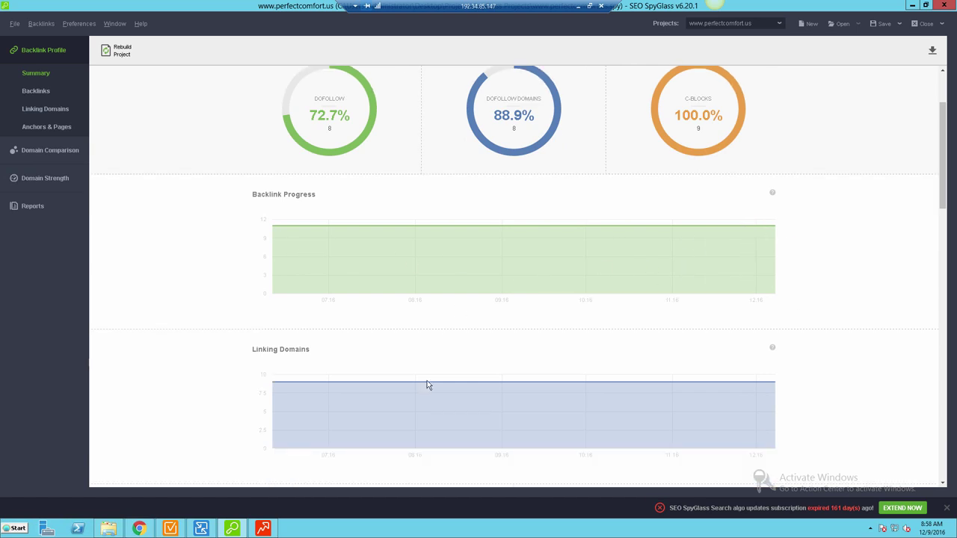
{"action": "scroll", "coordinate": [427, 385], "scroll_direction": "down", "scroll_amount": 4}
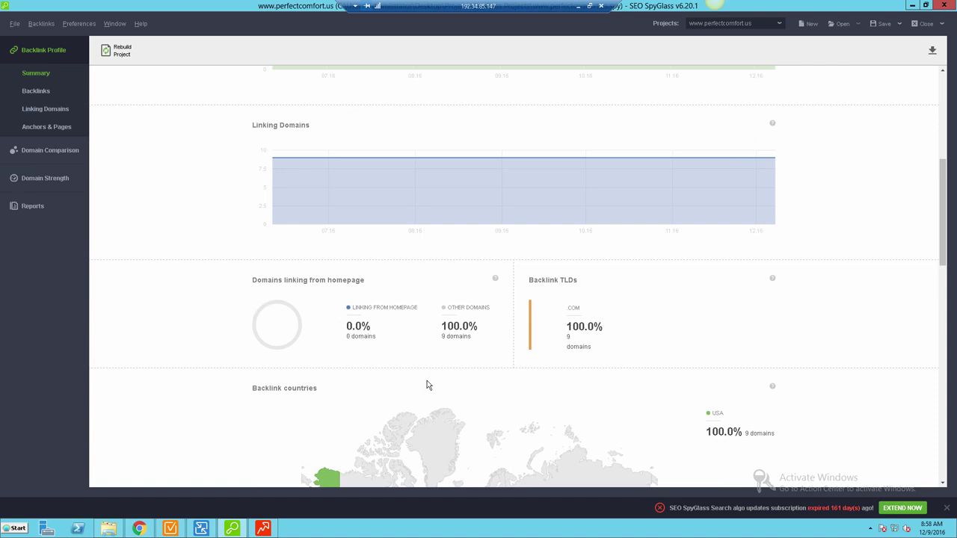
{"action": "scroll", "coordinate": [428, 385], "scroll_direction": "down", "scroll_amount": 5}
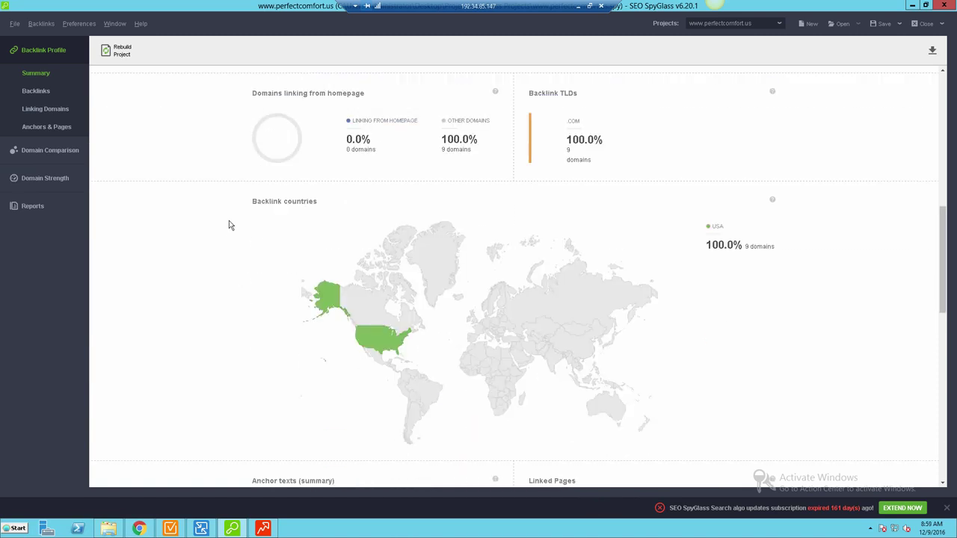
Examine the summary's anchor text and linked page statistics and the anchor texts cloud, then return to the beginning of the summary.
{"action": "scroll", "coordinate": [300, 317], "scroll_direction": "down", "scroll_amount": 6}
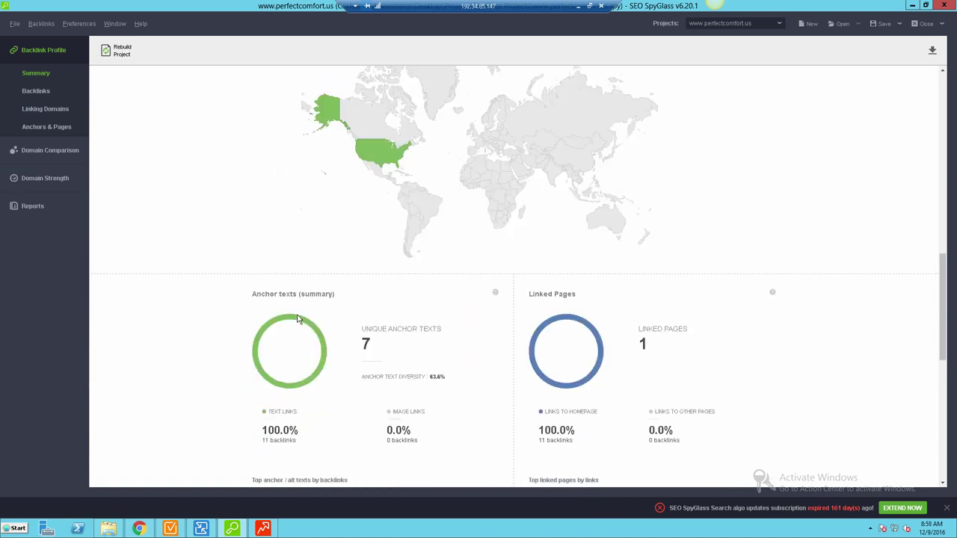
{"action": "scroll", "coordinate": [296, 319], "scroll_direction": "down", "scroll_amount": 4}
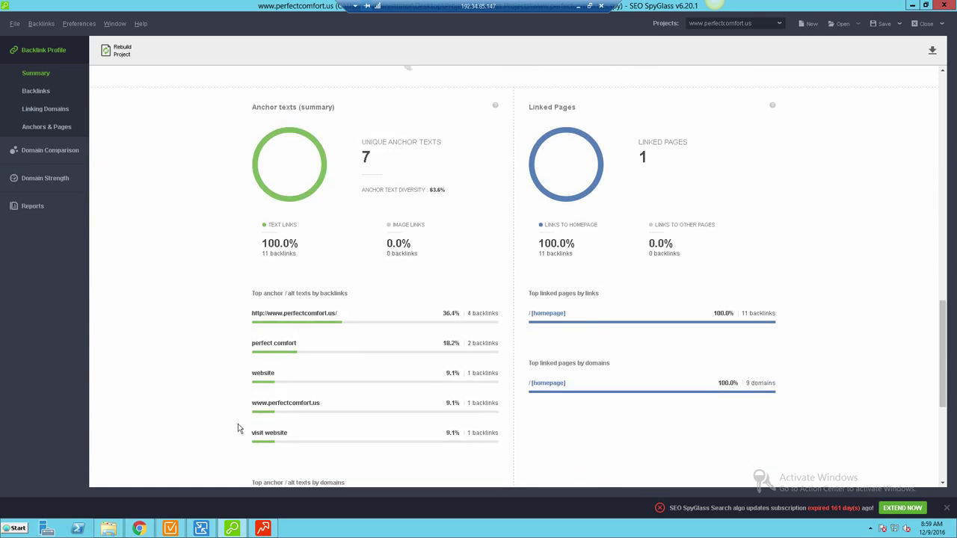
{"action": "scroll", "coordinate": [229, 347], "scroll_direction": "down", "scroll_amount": 3}
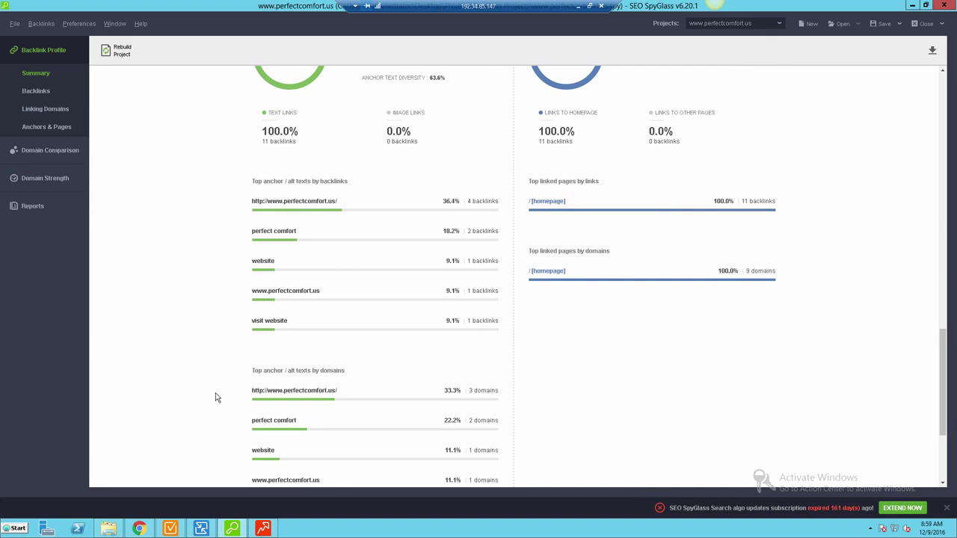
{"action": "scroll", "coordinate": [216, 398], "scroll_direction": "down", "scroll_amount": 3}
{"action": "scroll", "coordinate": [215, 398], "scroll_direction": "down", "scroll_amount": 2}
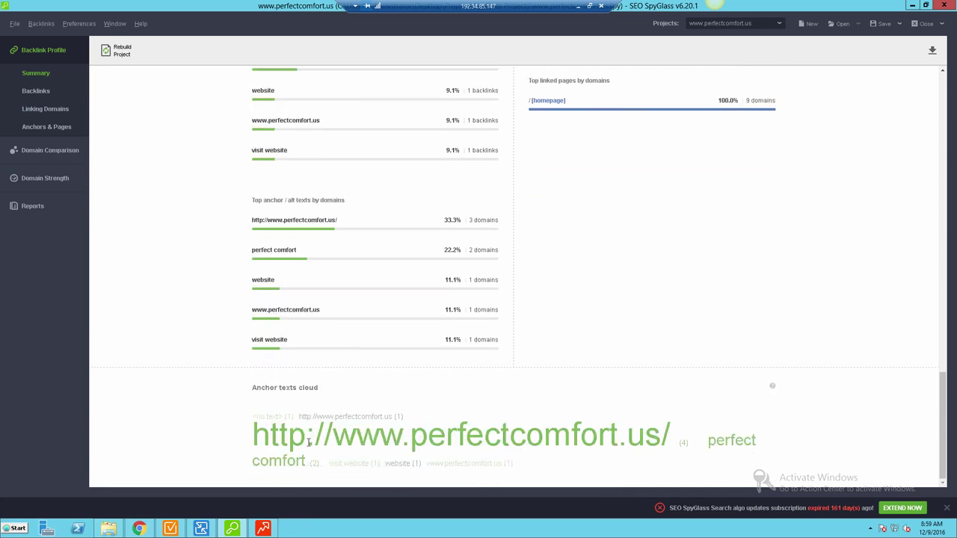
{"action": "scroll", "coordinate": [243, 370], "scroll_direction": "up", "scroll_amount": 15}
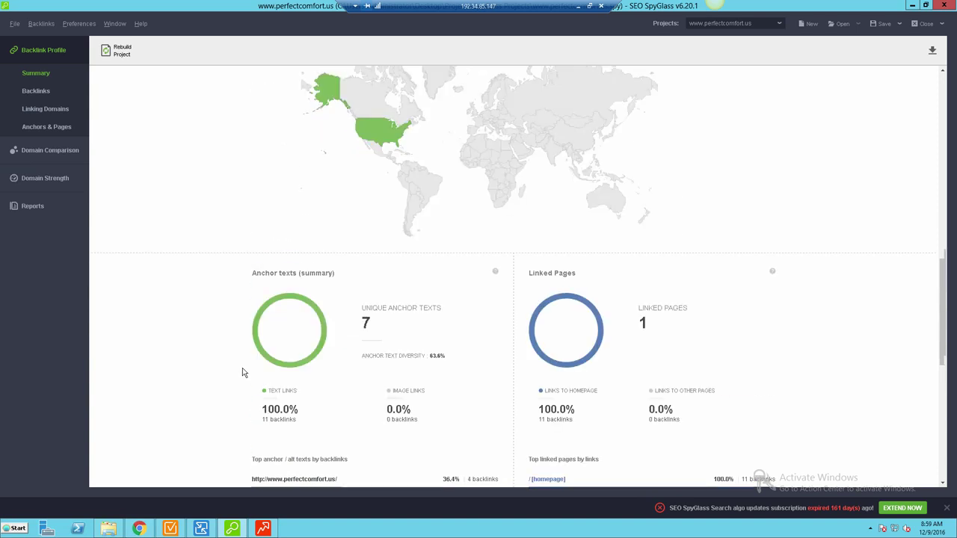
{"action": "scroll", "coordinate": [251, 371], "scroll_direction": "up", "scroll_amount": 8}
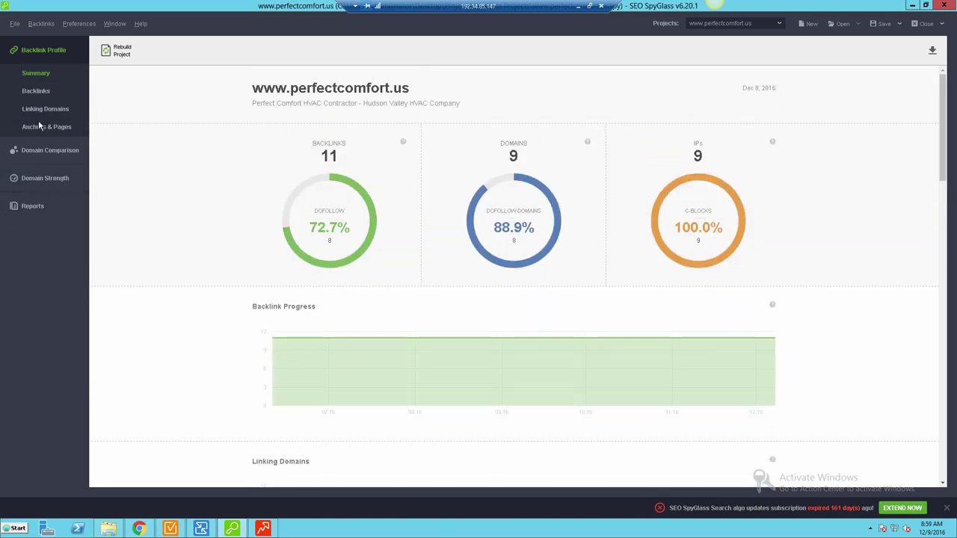
Review the project's backlinks by details, penalty risks, blogs and forums, link directories and traffic, ending on the list of all backlinks.
{"action": "left_click", "coordinate": [46, 91]}
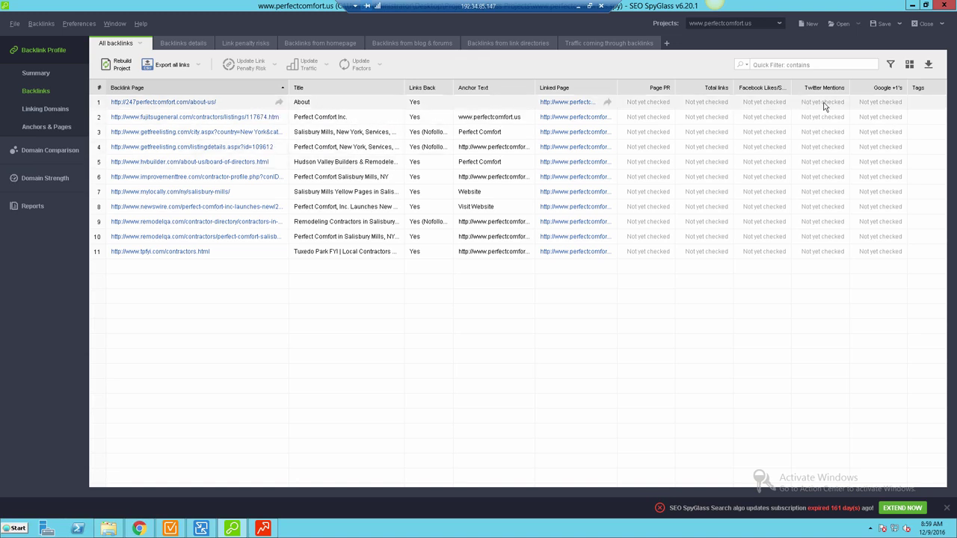
{"action": "left_click", "coordinate": [185, 45]}
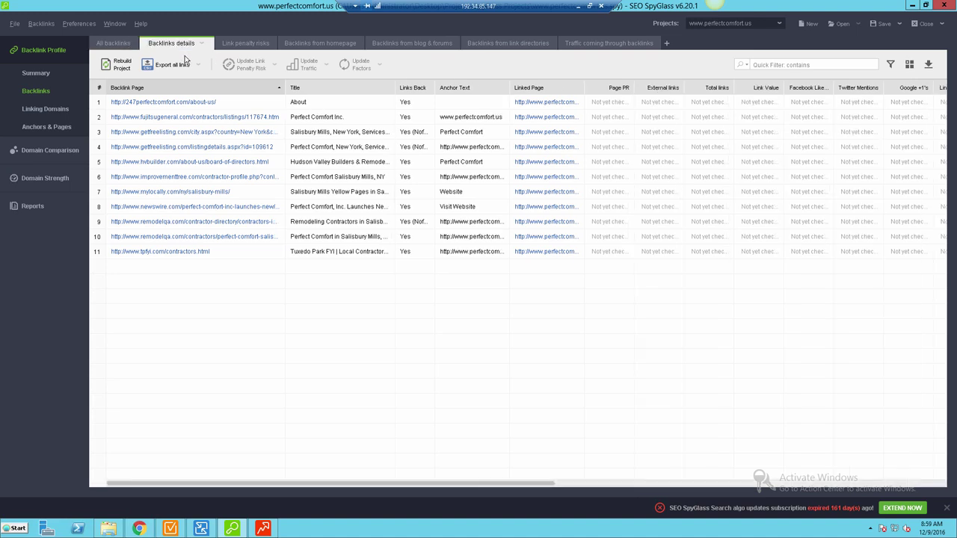
{"action": "left_click", "coordinate": [236, 45]}
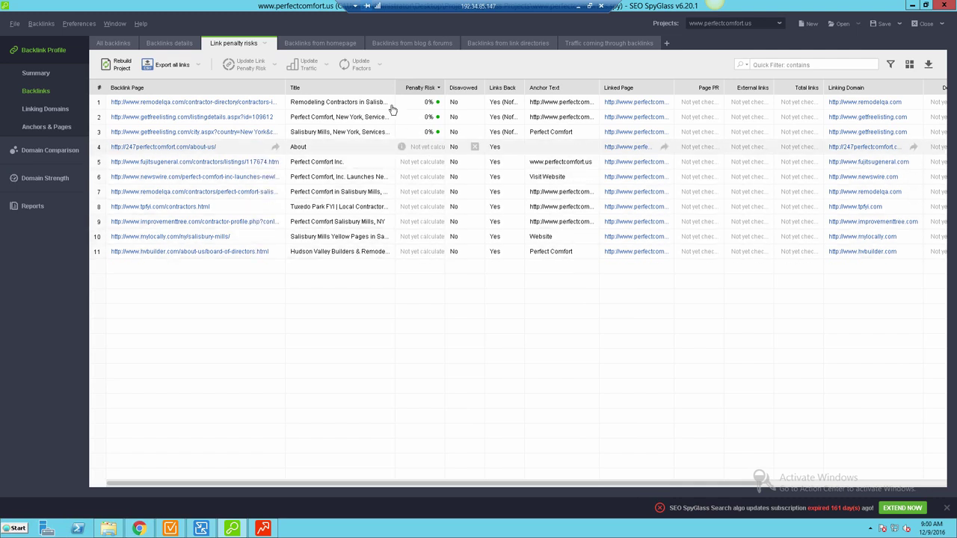
{"action": "left_click", "coordinate": [320, 47]}
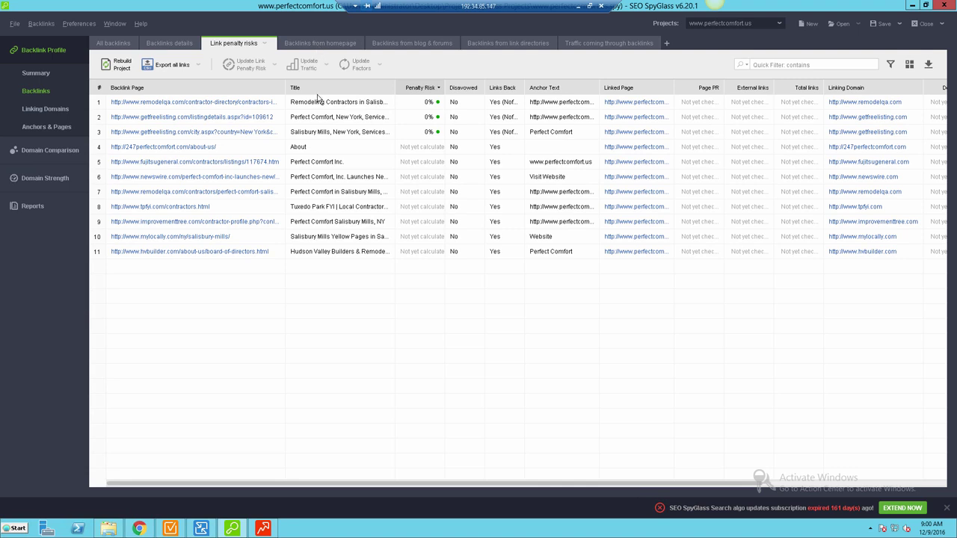
{"action": "left_click", "coordinate": [411, 45]}
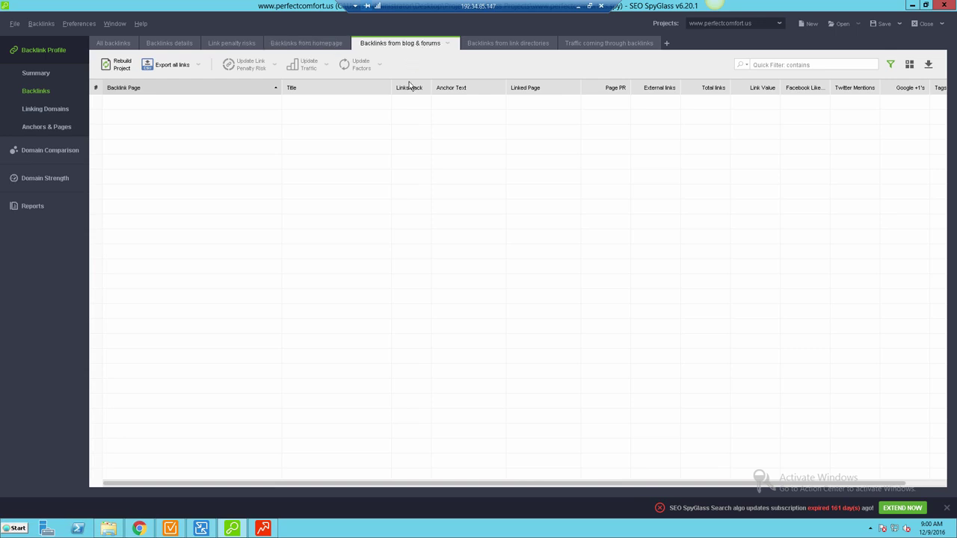
{"action": "left_click", "coordinate": [504, 43]}
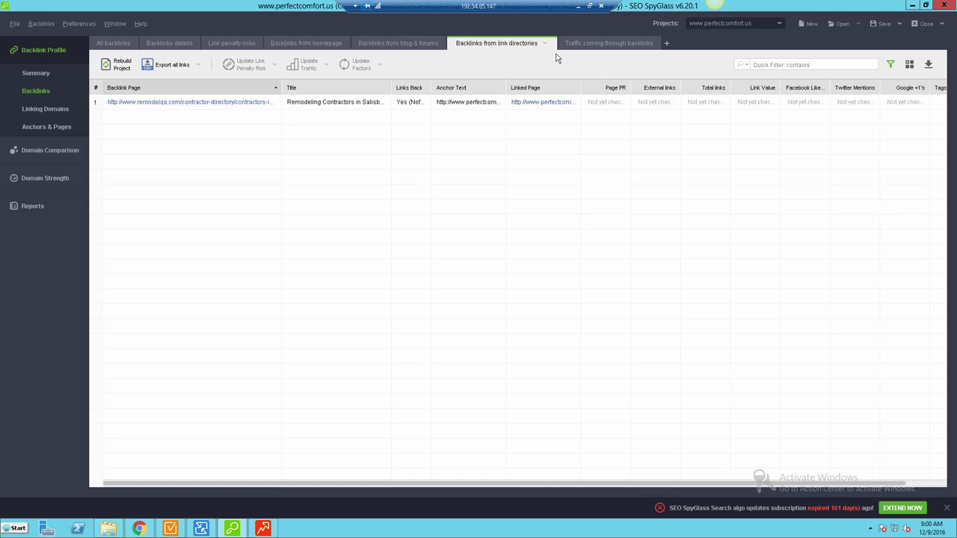
{"action": "left_click", "coordinate": [585, 45]}
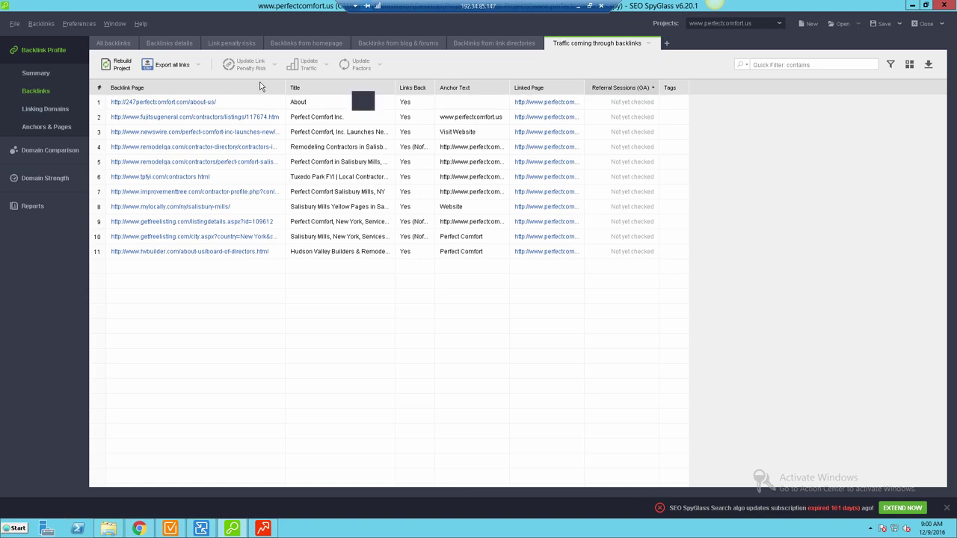
{"action": "left_click", "coordinate": [113, 43]}
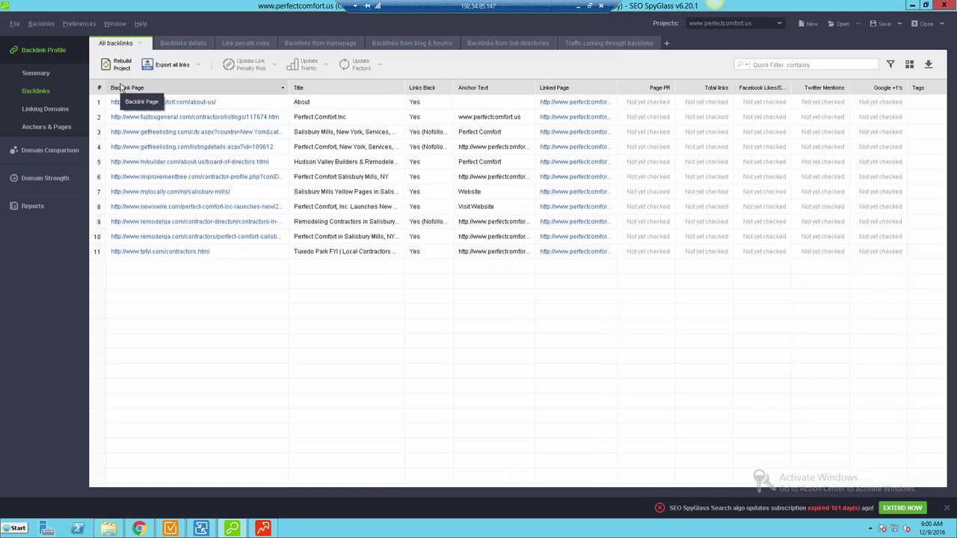
Review the project's linking domains, then examine its anchor texts with their backlink and linking domain figures.
{"action": "left_click", "coordinate": [51, 109]}
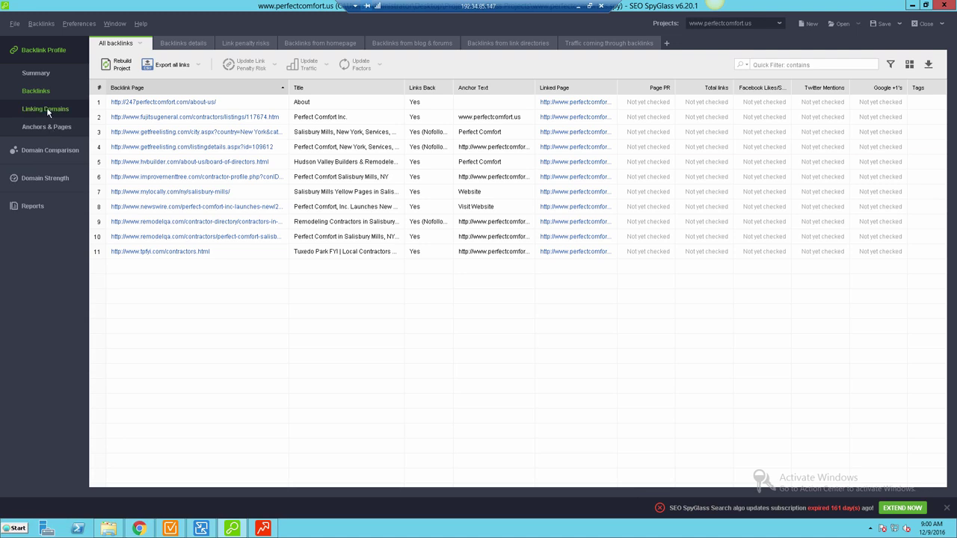
{"action": "left_click", "coordinate": [46, 108]}
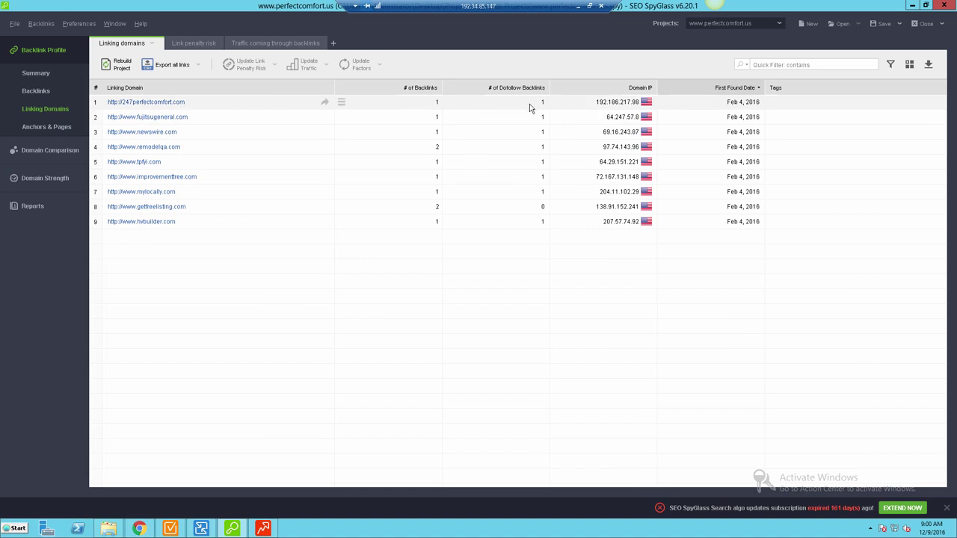
{"action": "left_click", "coordinate": [46, 127]}
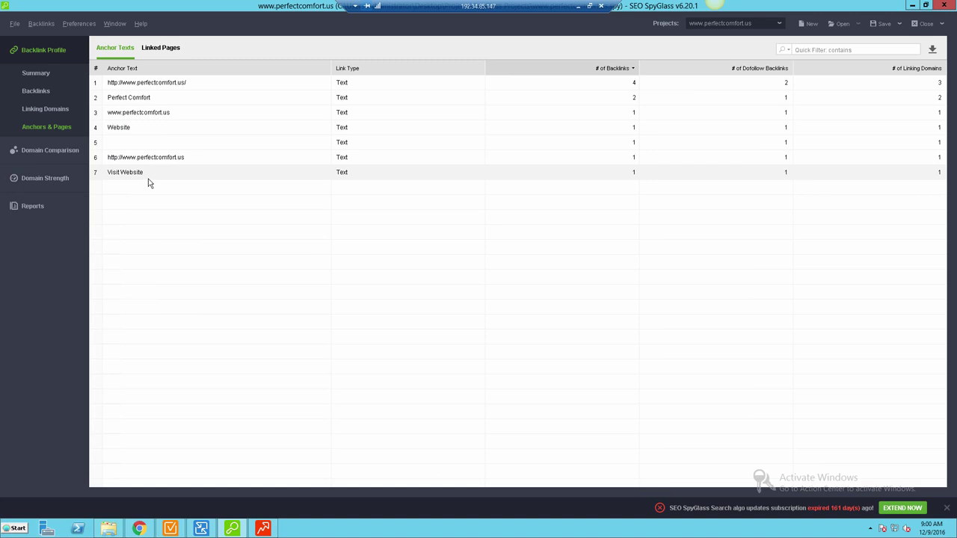
Open the domain comparison, look over the entry fields for domains to compare, and dismiss the setup without adding any.
{"action": "left_click", "coordinate": [47, 151]}
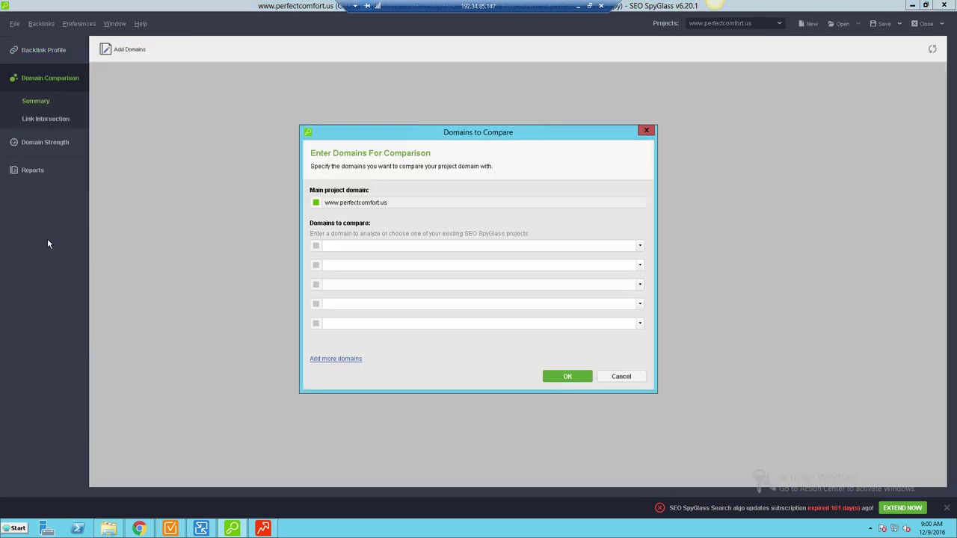
{"action": "left_click", "coordinate": [374, 268]}
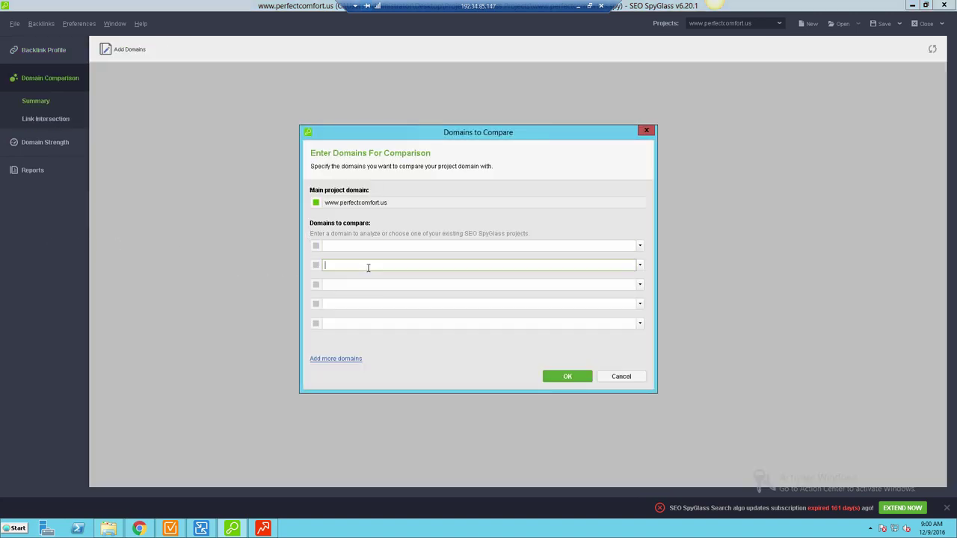
{"action": "key", "text": "shift+Tab"}
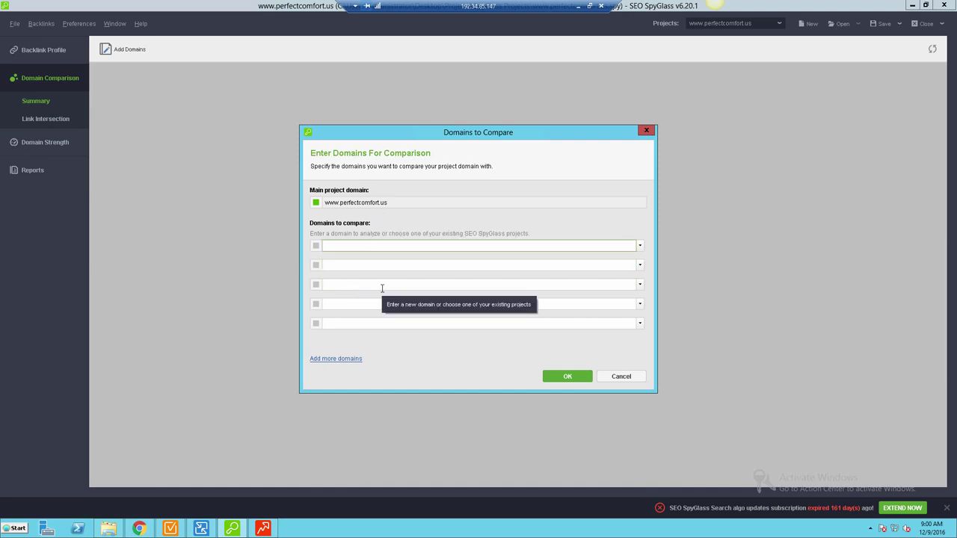
{"action": "key", "text": "Tab"}
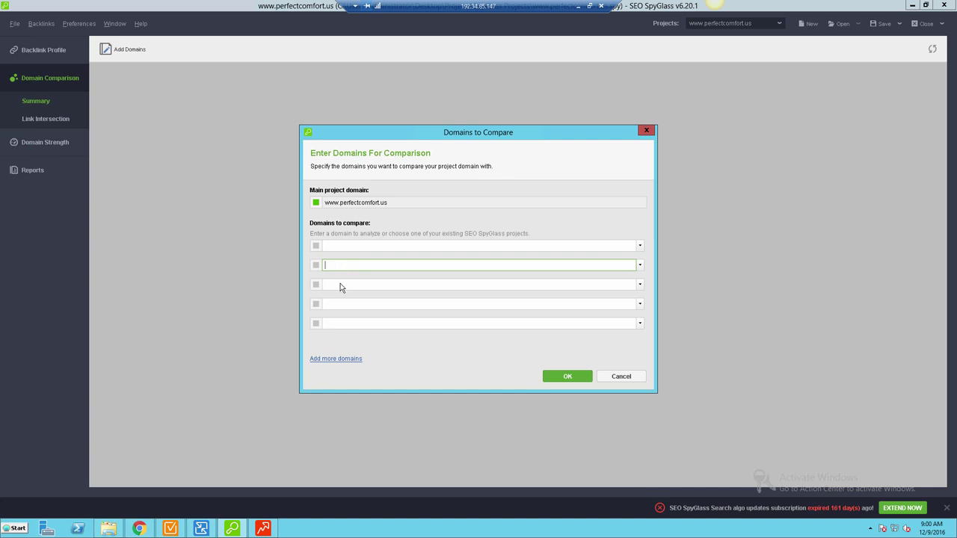
{"action": "key", "text": "Tab"}
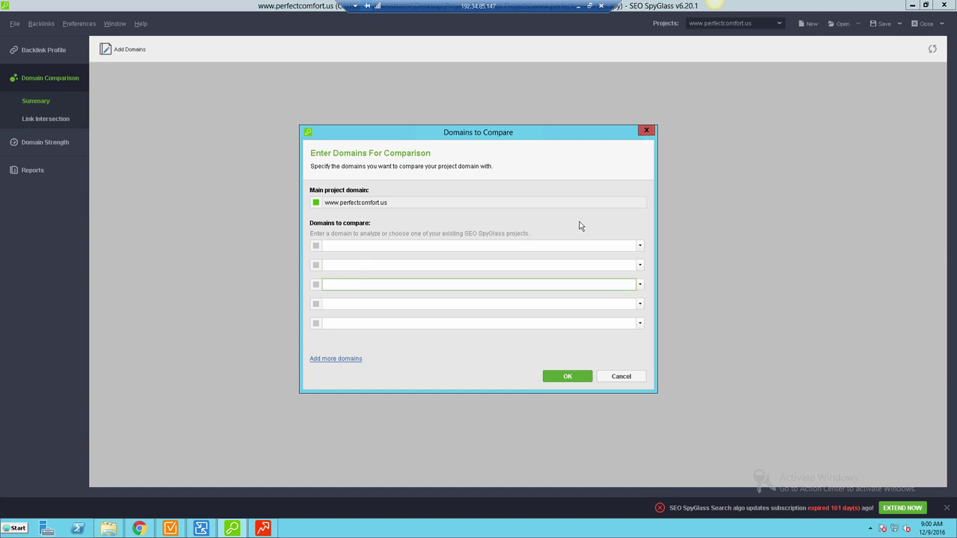
{"action": "left_click", "coordinate": [641, 130]}
Examine the link intersection views for all and potential backlink domains, checking the comparison summary before returning to link intersection.
{"action": "left_click", "coordinate": [42, 118]}
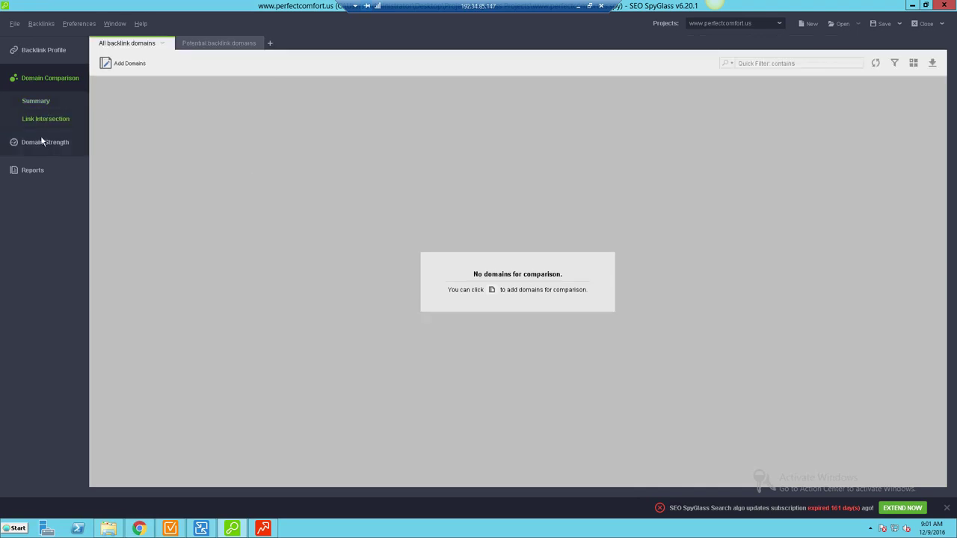
{"action": "left_click", "coordinate": [204, 43]}
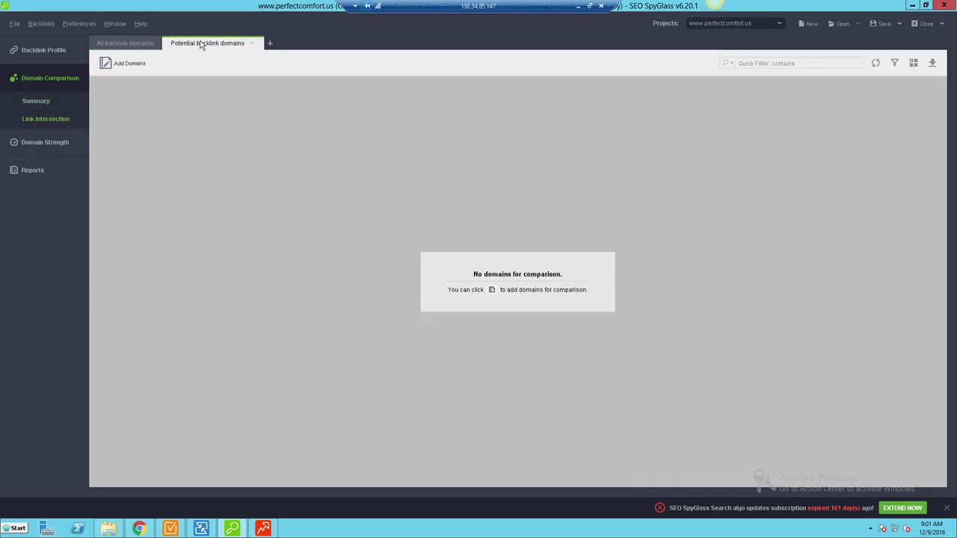
{"action": "left_click", "coordinate": [126, 44]}
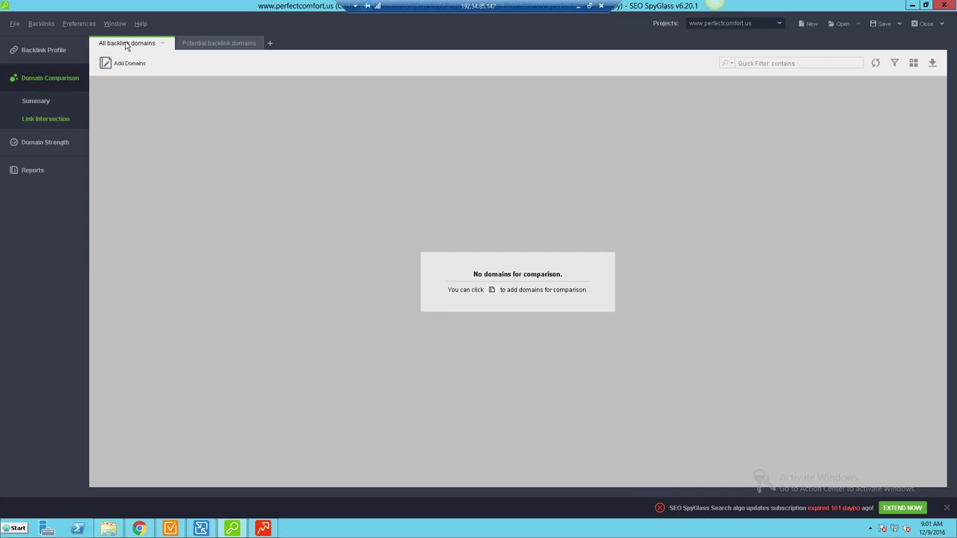
{"action": "left_click", "coordinate": [35, 103]}
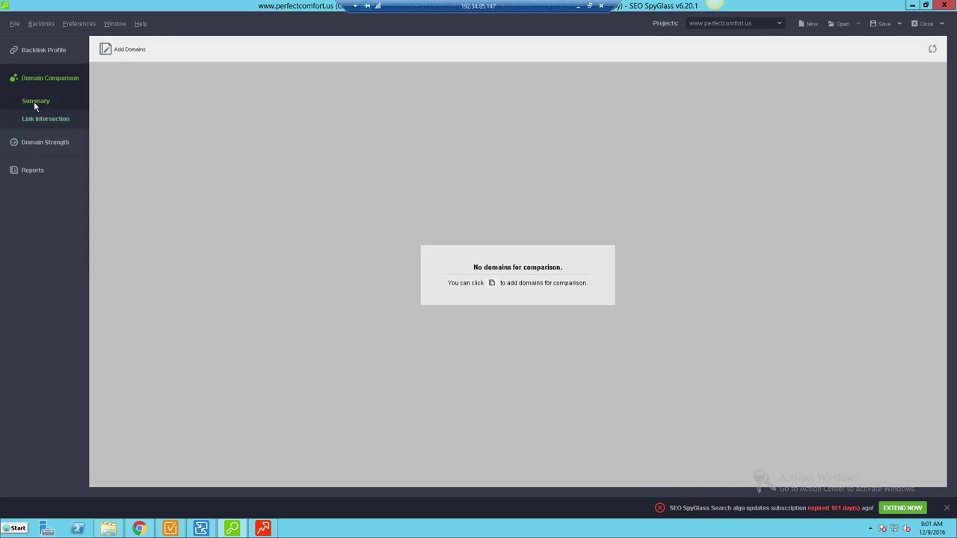
{"action": "left_click", "coordinate": [41, 119]}
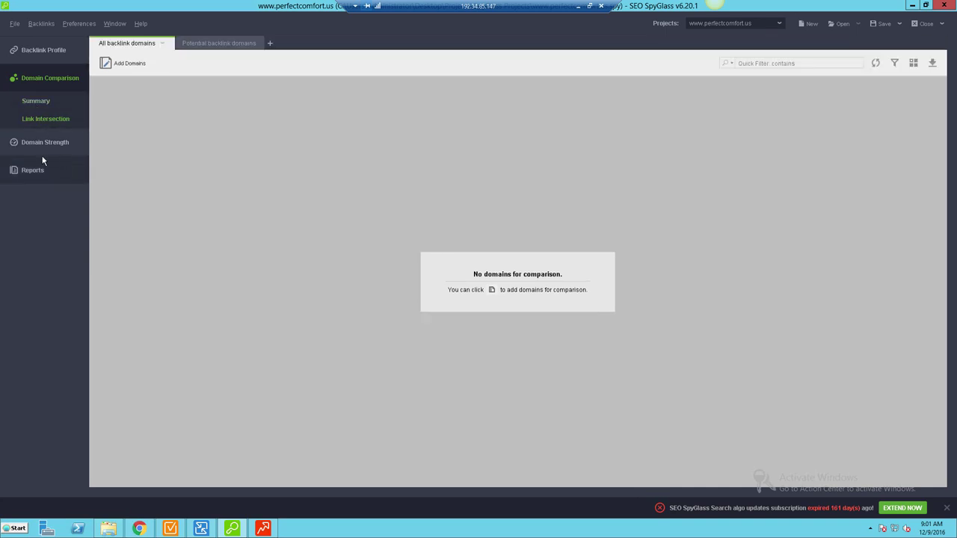
Review the domain strength page for perfectcomfort.us, including its domain info and search engine indexing sections.
{"action": "left_click", "coordinate": [41, 154]}
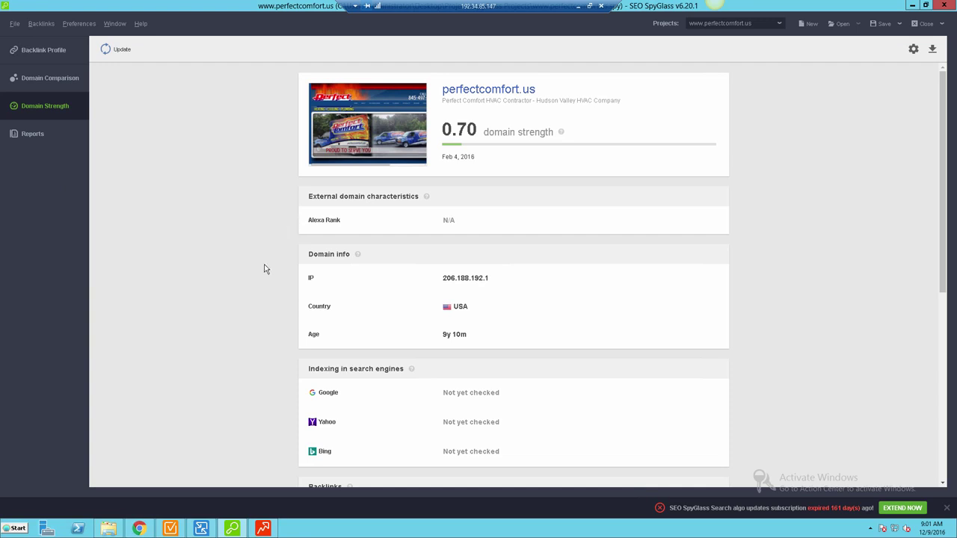
{"action": "scroll", "coordinate": [262, 267], "scroll_direction": "down", "scroll_amount": 3}
{"action": "scroll", "coordinate": [259, 237], "scroll_direction": "up", "scroll_amount": 3}
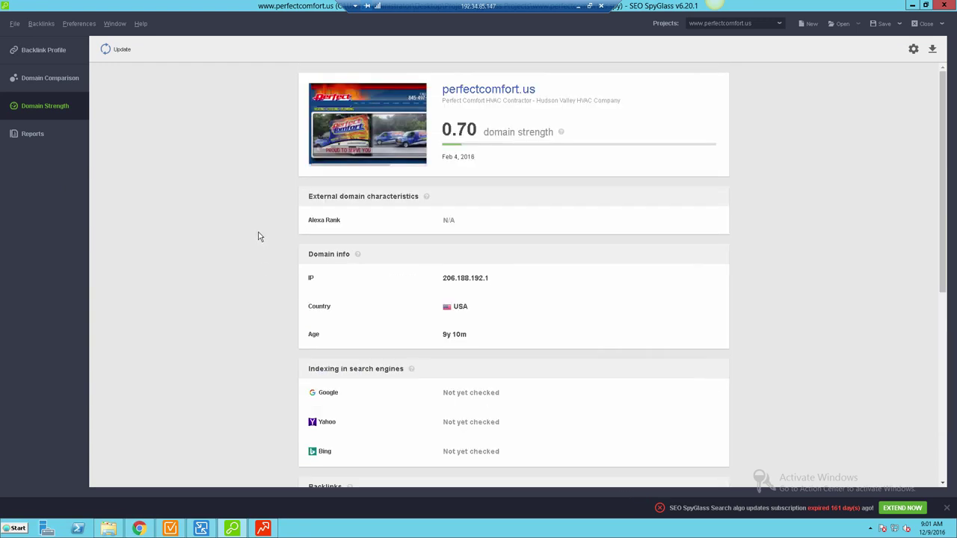
View the Backlinks Summary report, then look through the Backlinks Details report.
{"action": "left_click", "coordinate": [81, 135]}
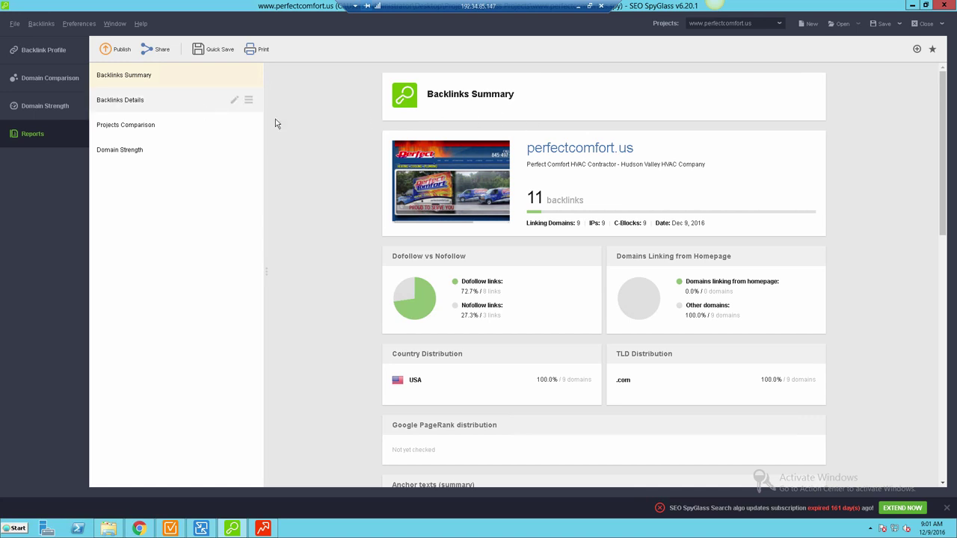
{"action": "left_click", "coordinate": [141, 105]}
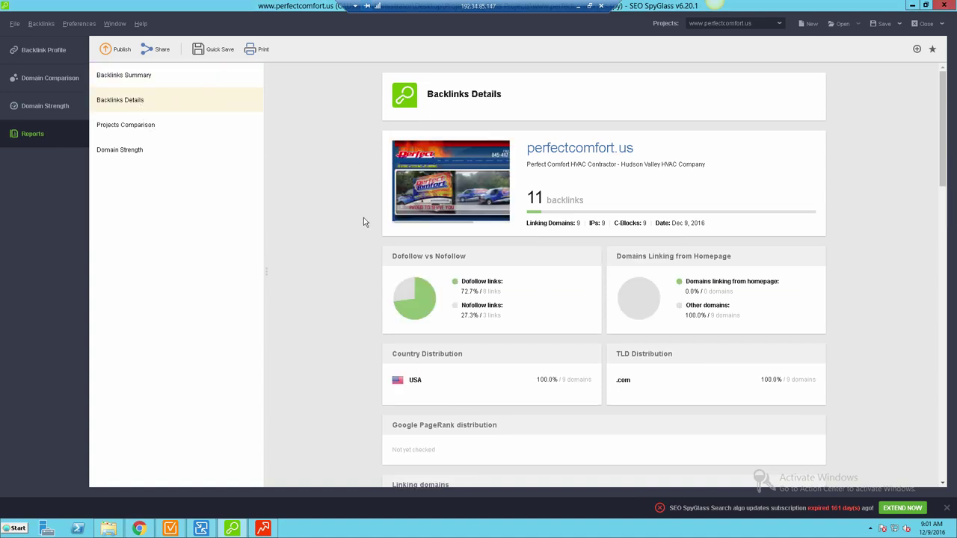
{"action": "scroll", "coordinate": [369, 243], "scroll_direction": "down", "scroll_amount": 2}
{"action": "scroll", "coordinate": [369, 243], "scroll_direction": "up", "scroll_amount": 2}
Open the Backlinks Details report template for editing and inspect the Backlinks summary widget's factor options, leaving them unchanged.
{"action": "left_click", "coordinate": [234, 102]}
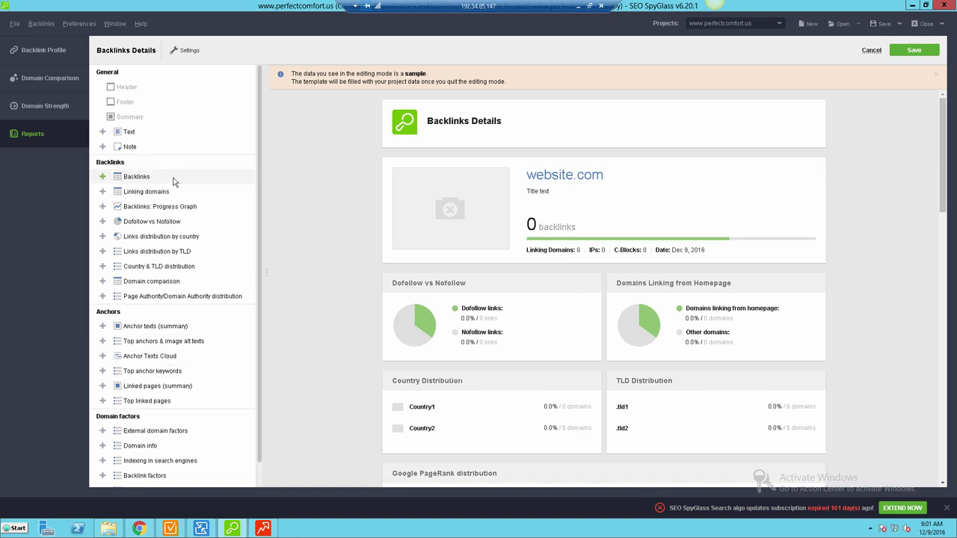
{"action": "mouse_move", "coordinate": [396, 169]}
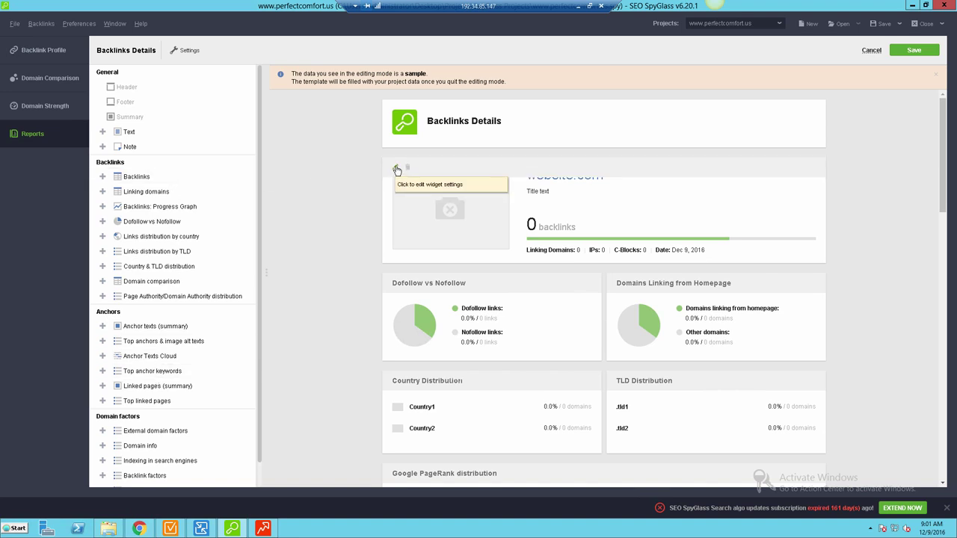
{"action": "left_click", "coordinate": [397, 169]}
{"action": "left_click", "coordinate": [438, 252]}
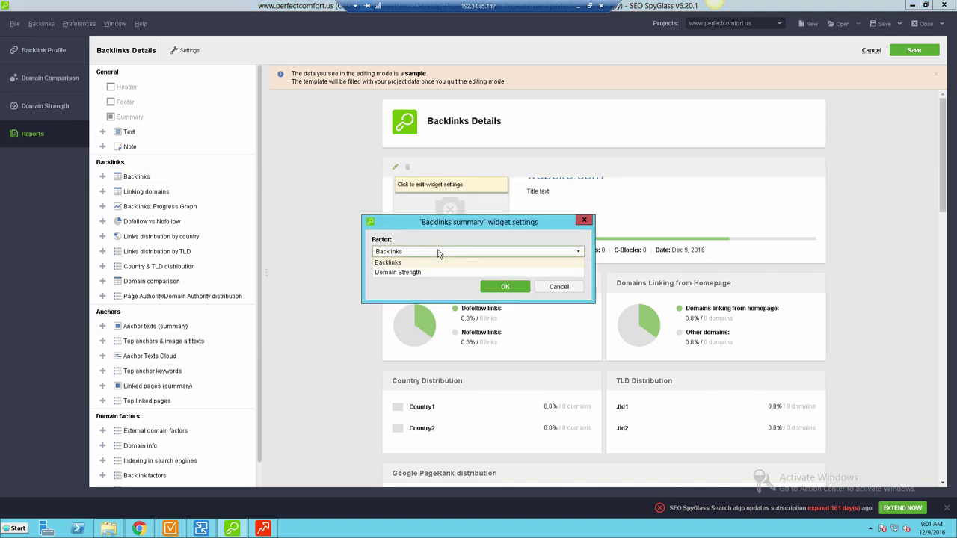
{"action": "left_click", "coordinate": [441, 263]}
{"action": "left_click", "coordinate": [559, 286]}
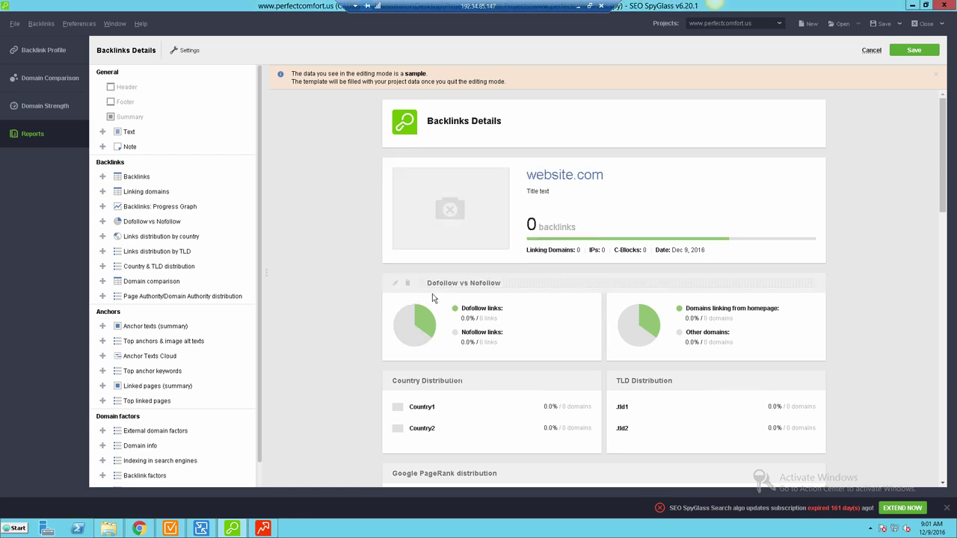
Inspect the table name settings of the Dofollow vs Nofollow widget and close them without changes.
{"action": "left_click", "coordinate": [395, 283]}
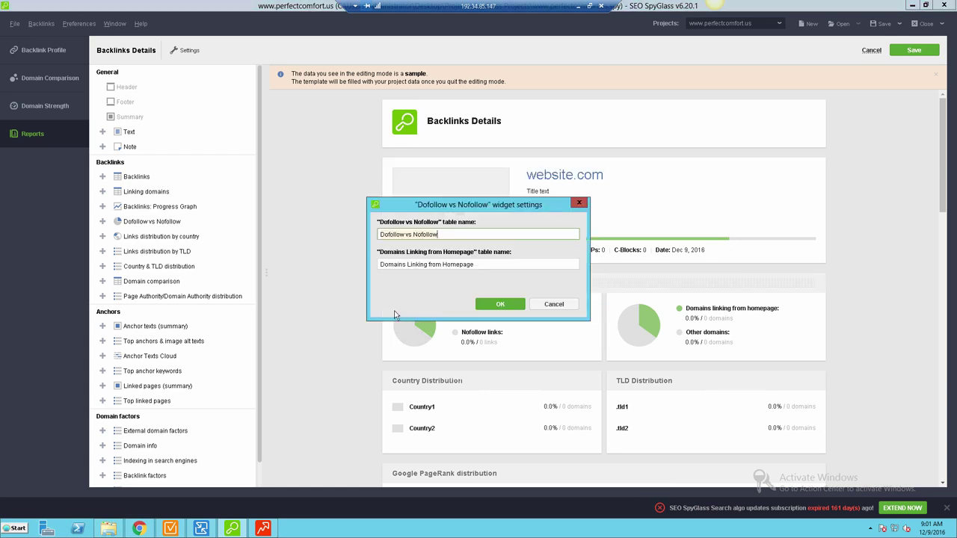
{"action": "left_click", "coordinate": [446, 234]}
{"action": "left_click", "coordinate": [554, 304]}
Look through the template's widgets from country distribution to the anchor URLs summary, then return to the report header.
{"action": "scroll", "coordinate": [475, 330], "scroll_direction": "down", "scroll_amount": 1}
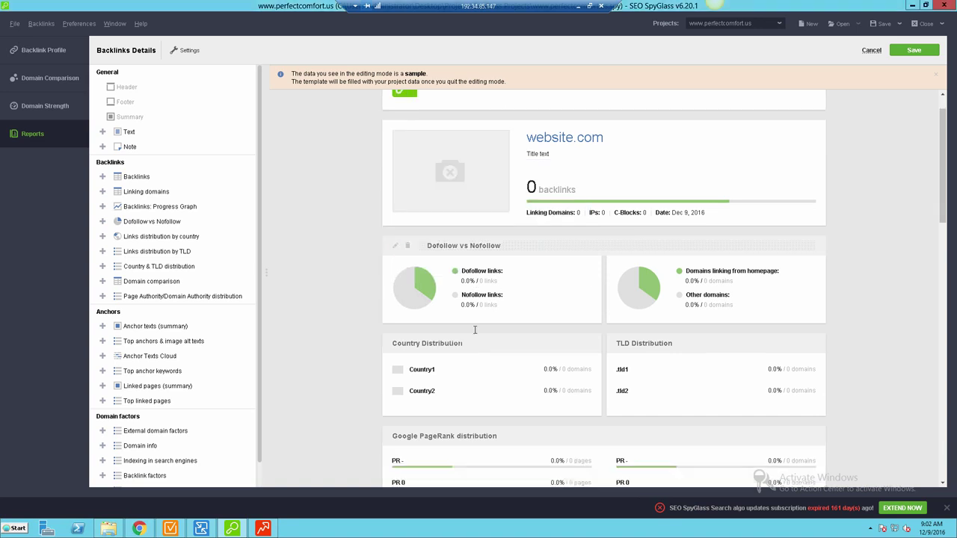
{"action": "scroll", "coordinate": [475, 330], "scroll_direction": "down", "scroll_amount": 1}
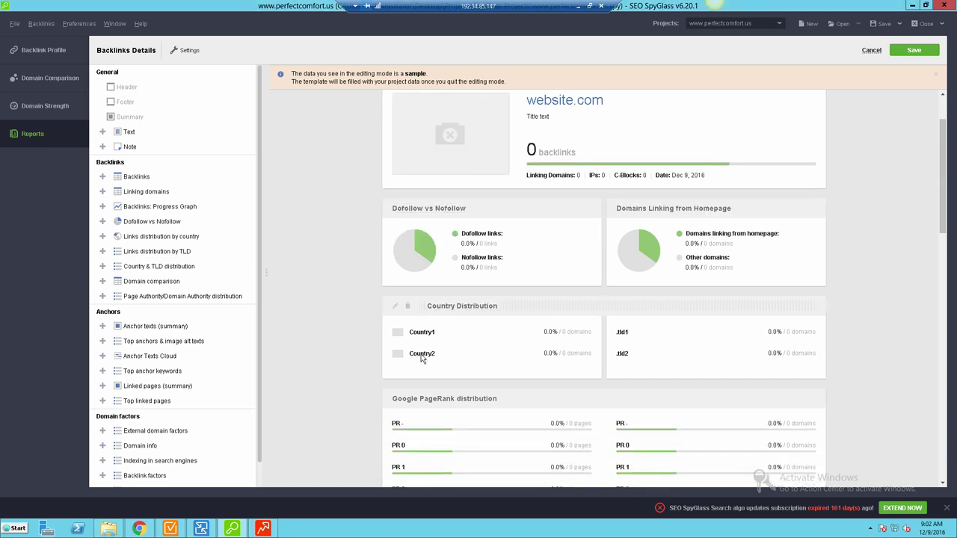
{"action": "scroll", "coordinate": [387, 357], "scroll_direction": "down", "scroll_amount": 11}
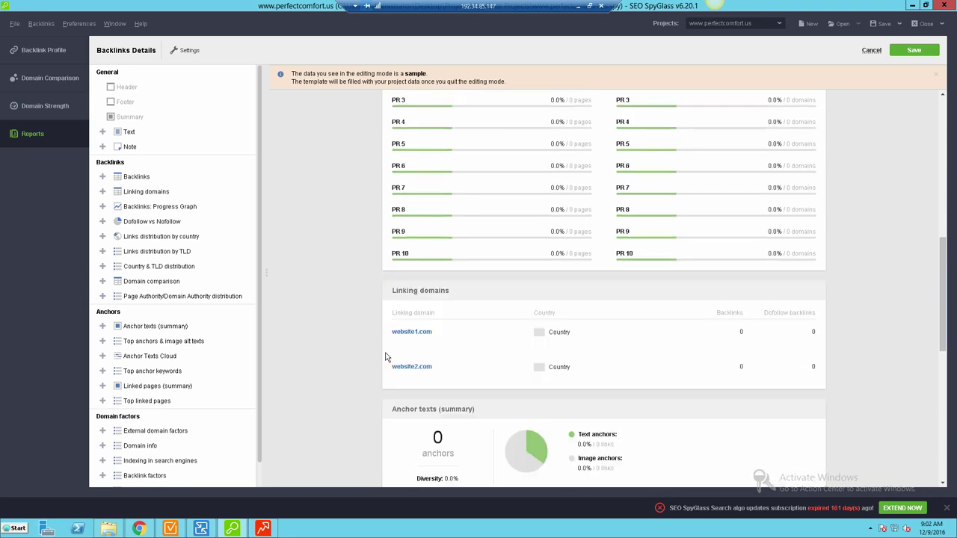
{"action": "scroll", "coordinate": [386, 357], "scroll_direction": "down", "scroll_amount": 8}
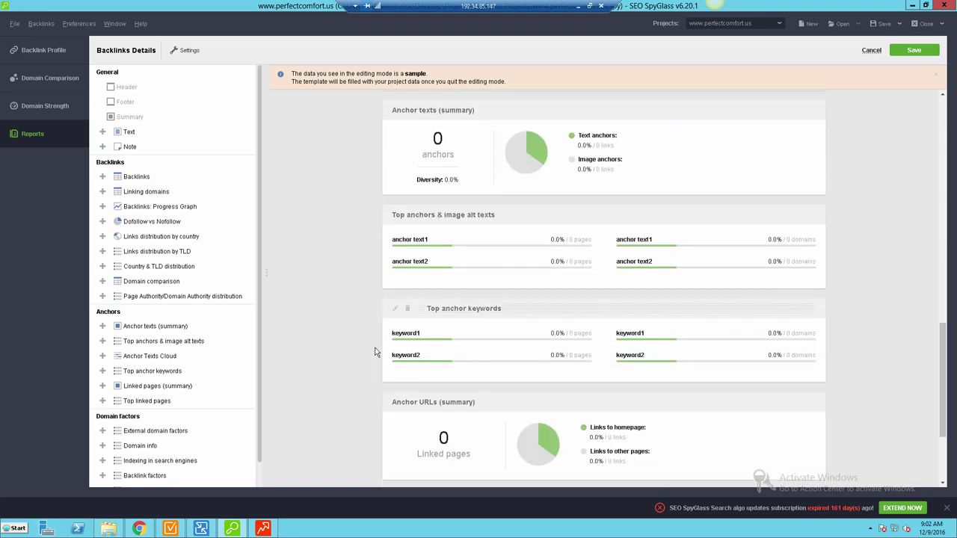
{"action": "scroll", "coordinate": [376, 352], "scroll_direction": "up", "scroll_amount": 19}
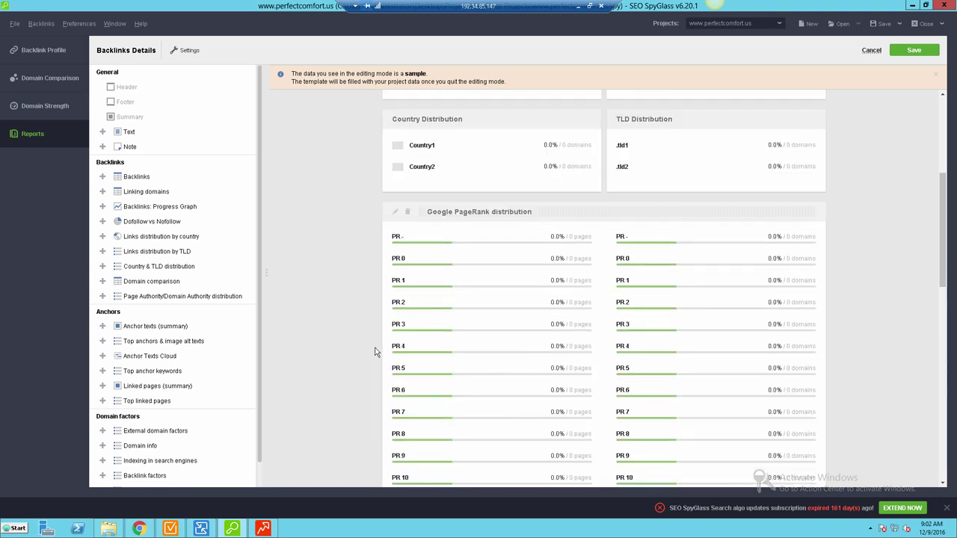
{"action": "scroll", "coordinate": [376, 352], "scroll_direction": "up", "scroll_amount": 7}
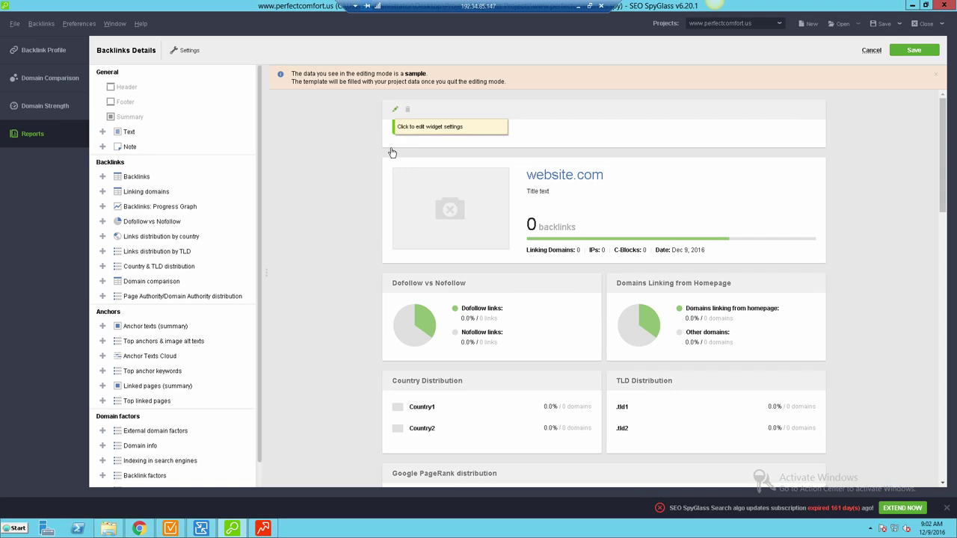
Inspect the Header widget's logo, title and description settings and close them without changes.
{"action": "left_click", "coordinate": [392, 152]}
{"action": "left_click", "coordinate": [391, 202]}
{"action": "left_click", "coordinate": [382, 211]}
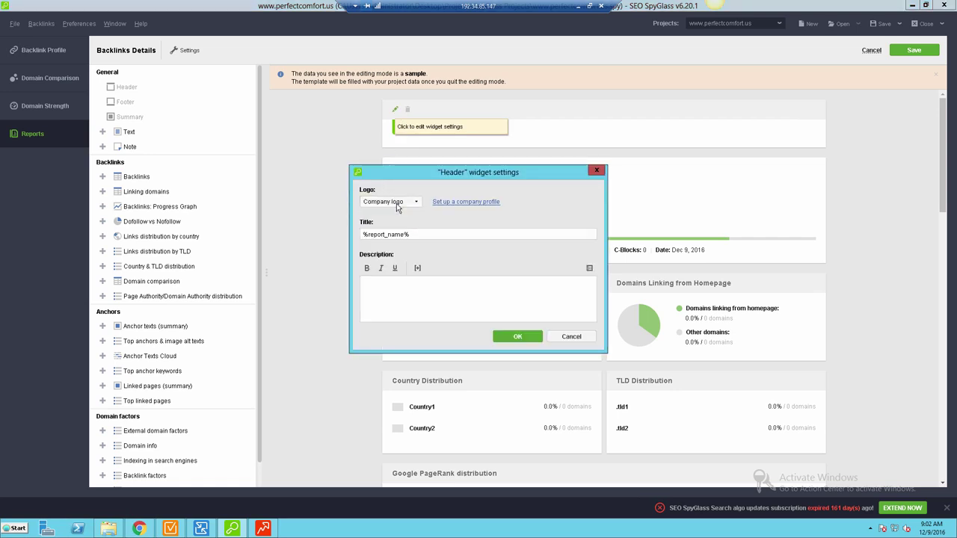
{"action": "left_click", "coordinate": [596, 171]}
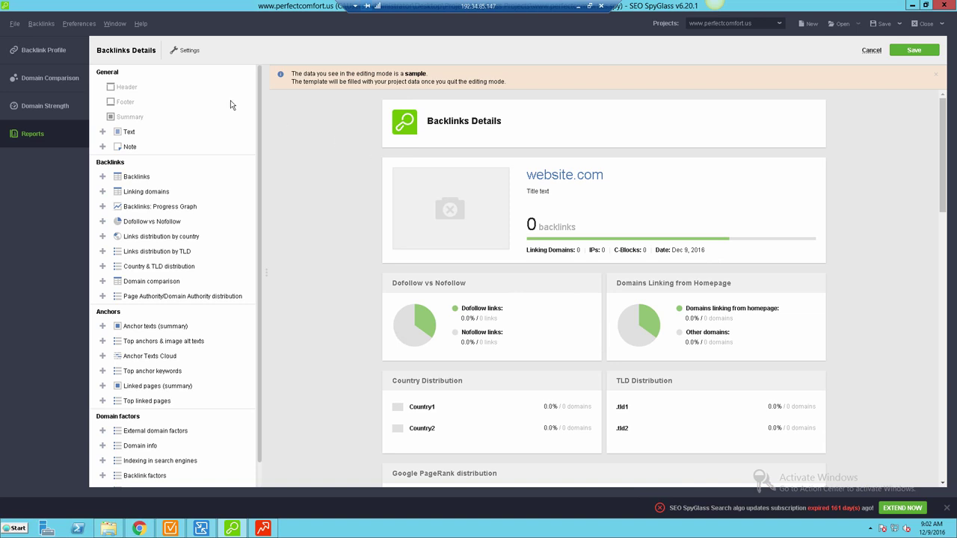
{"action": "left_click", "coordinate": [14, 24]}
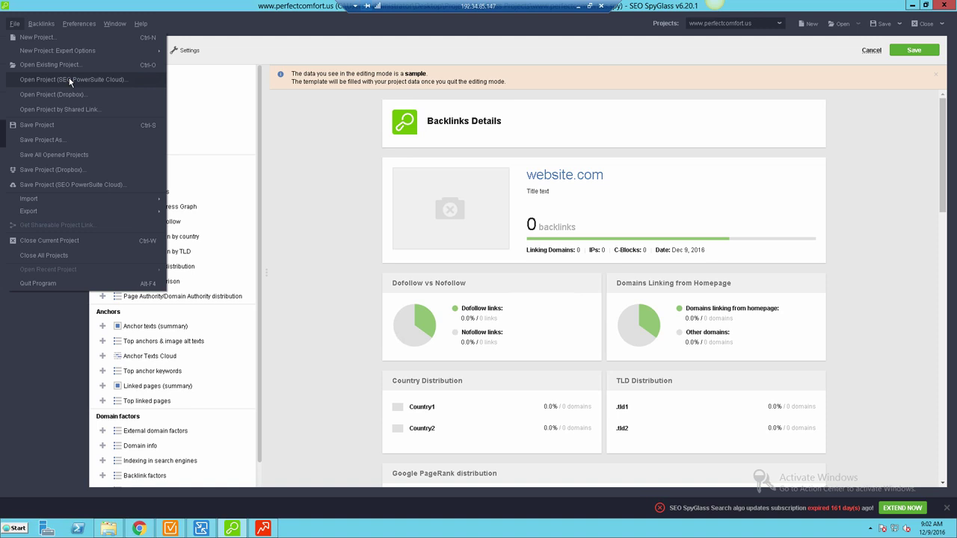
{"action": "left_click", "coordinate": [14, 24]}
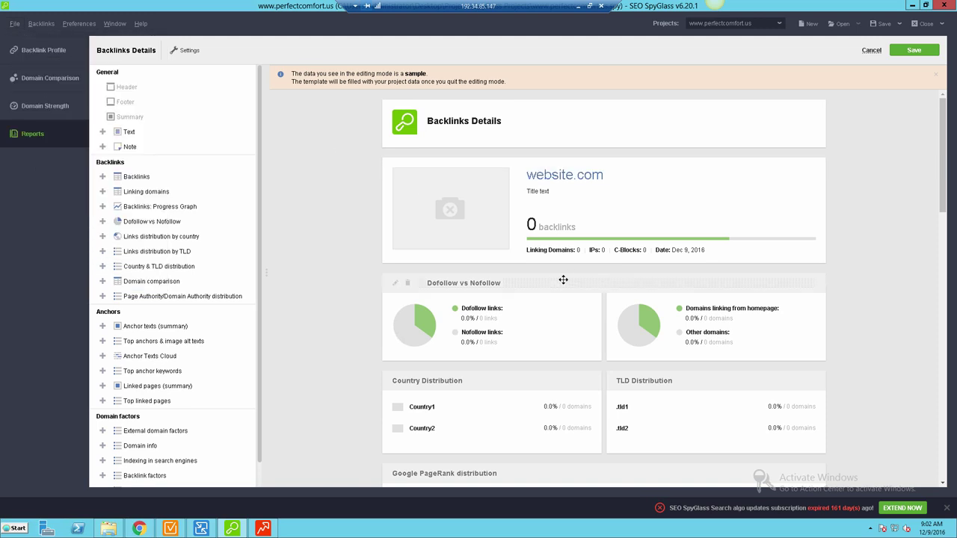